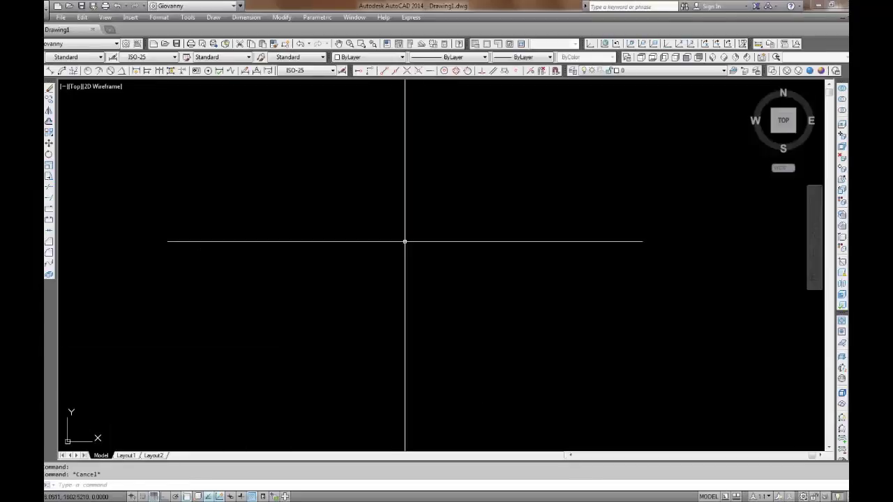
# Step: With Ortho on, draw the 60-unit upright side edge of the U profile
pyautogui.click(408, 134)
pyautogui.press('F8')
pyautogui.write('60')
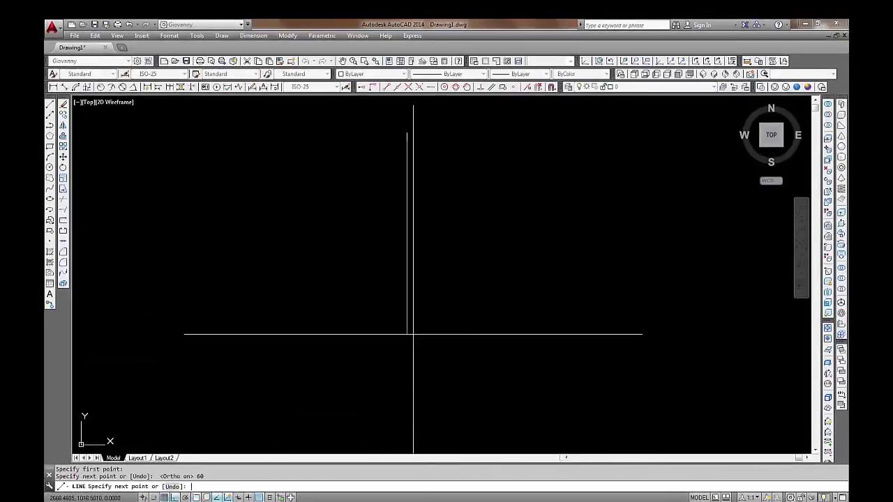
pyautogui.press('Return')
pyautogui.press('Escape')
pyautogui.write('l')
pyautogui.press('Return')
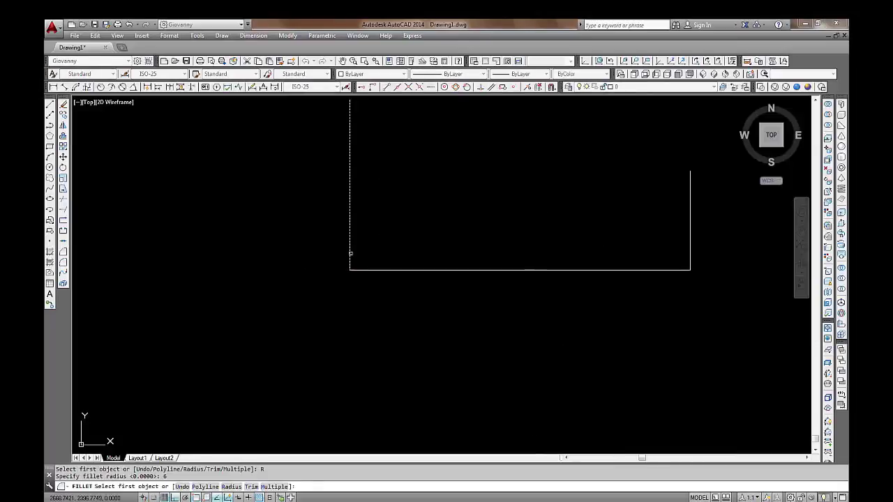
# Step: Fillet the outer corners at radius 6 and offset the left, bottom and right edges inward
pyautogui.click(350, 254)
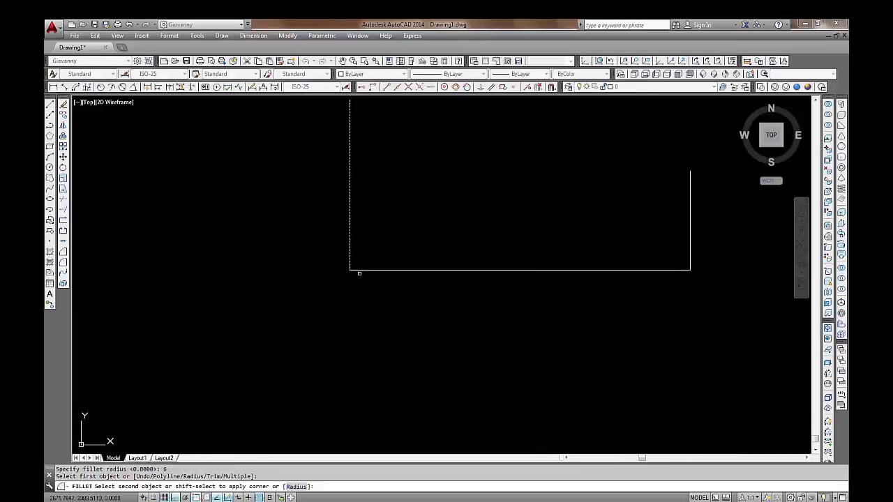
pyautogui.moveTo(690, 265); pyautogui.dragTo(549, 290, button='middle')
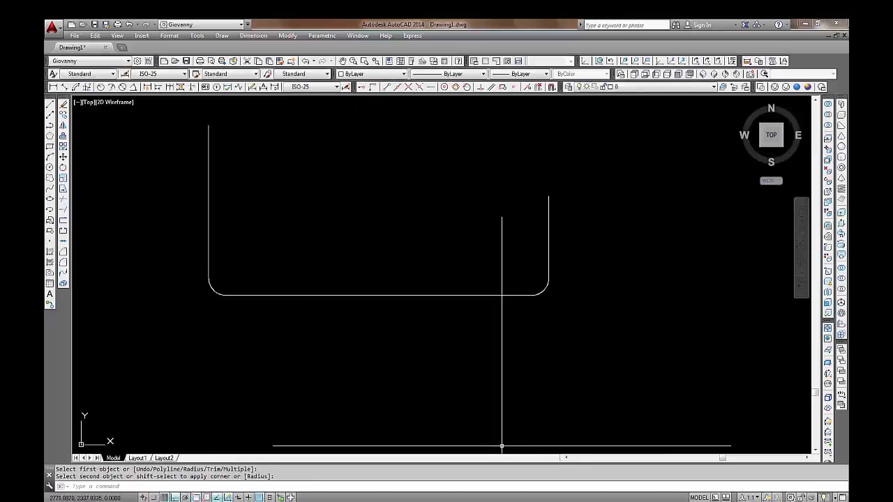
pyautogui.click(230, 230)
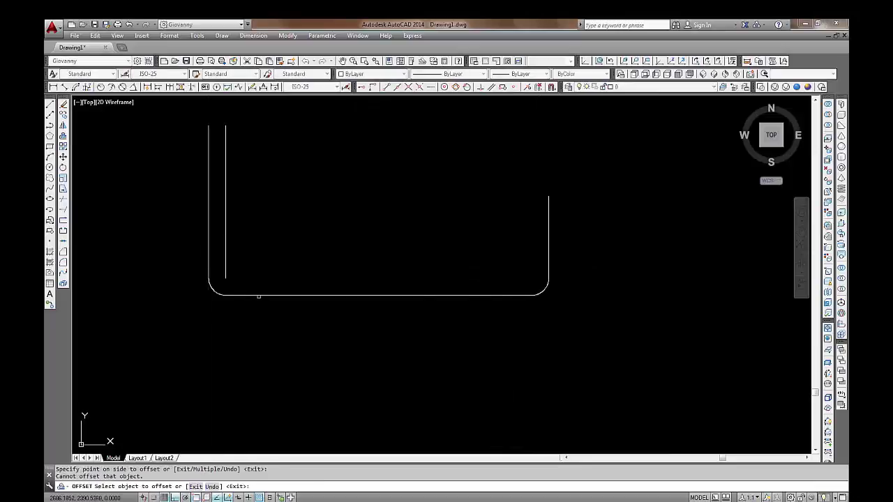
pyautogui.click(377, 295)
pyautogui.click(377, 272)
pyautogui.click(548, 244)
pyautogui.click(504, 254)
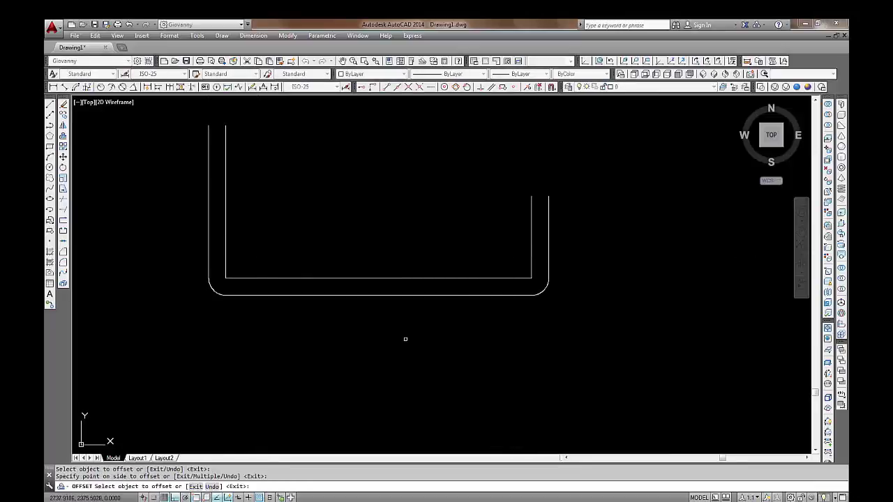
# Step: Round the inner bottom-right and bottom-left corners of the offset outline
pyautogui.click(531, 259)
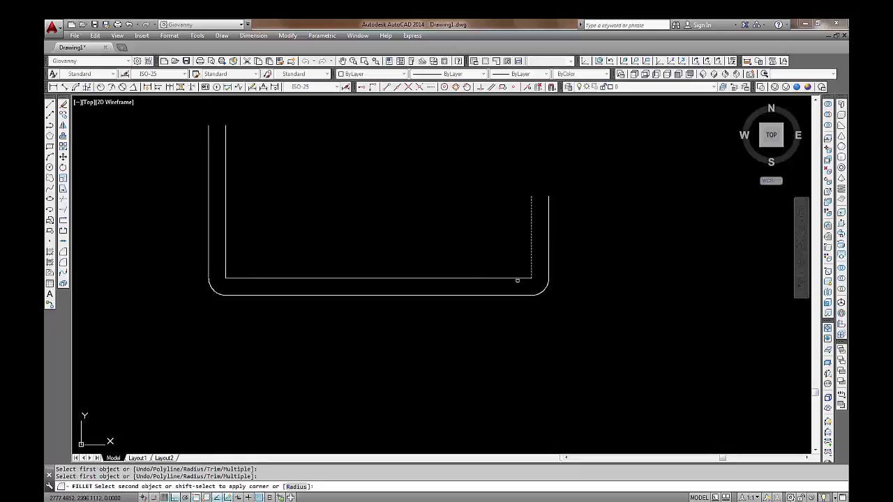
pyautogui.click(517, 280)
pyautogui.click(226, 265)
pyautogui.click(240, 277)
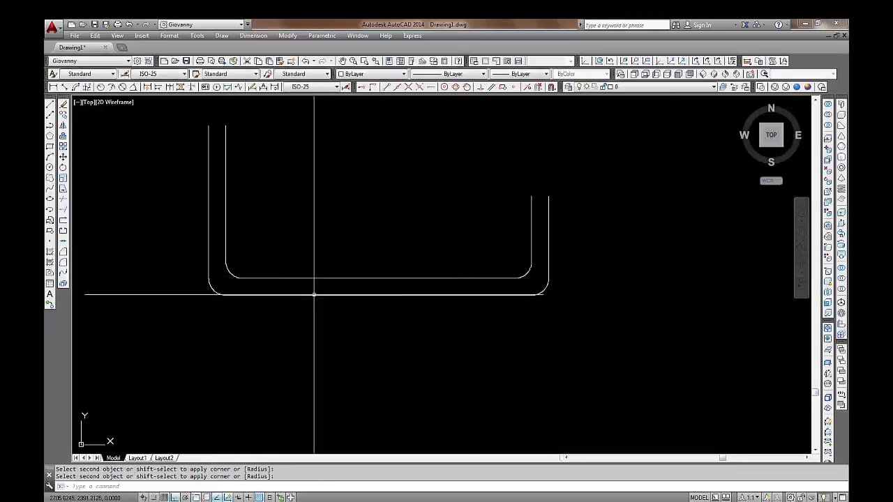
pyautogui.scroll(-3, 348, 293)
pyautogui.write('l')
pyautogui.press('Return')
pyautogui.click(464, 243)
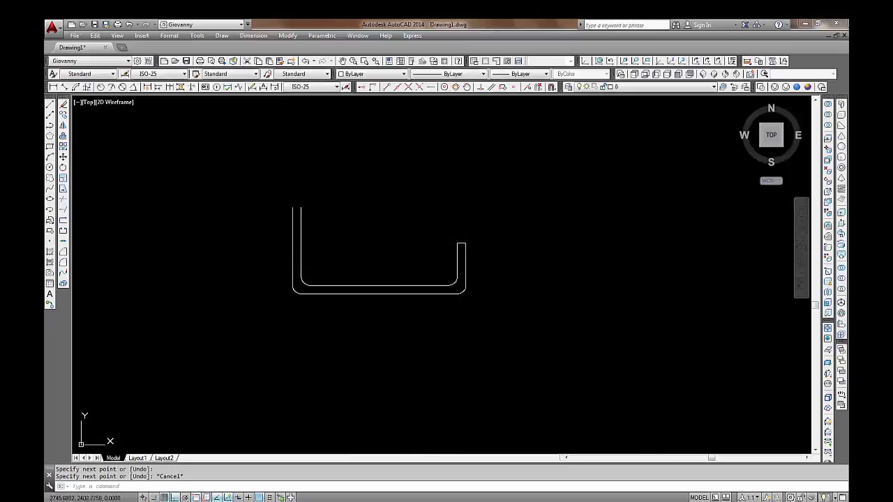
pyautogui.scroll(3, 313, 231)
# Step: Place the flange centre right of the profile and draw the Ø25 centre hole
pyautogui.press('Escape')
pyautogui.press('Escape')
pyautogui.scroll(-4, 444, 205)
pyautogui.moveTo(444, 205); pyautogui.dragTo(237, 235, button='middle')
pyautogui.scroll(-1, 237, 235)
pyautogui.write('c')
pyautogui.press('Return')
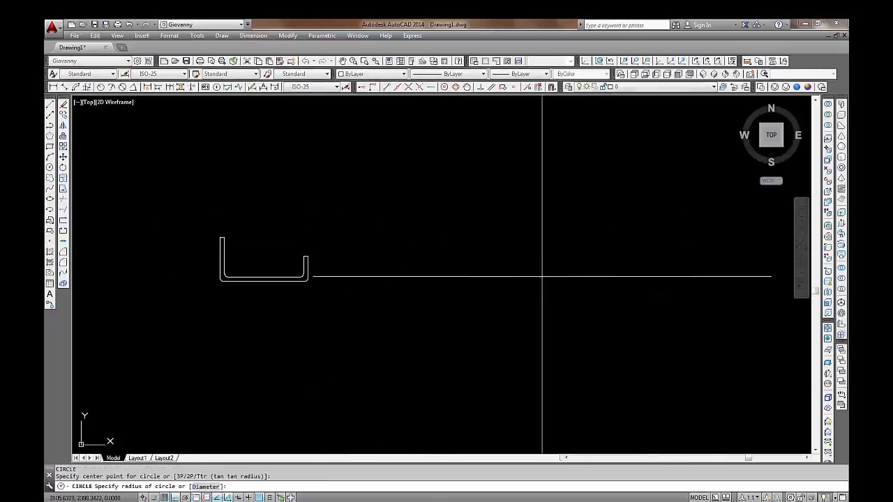
pyautogui.click(541, 277)
pyautogui.press('Return')
pyautogui.press('Return')
pyautogui.click(540, 277)
pyautogui.write('D')
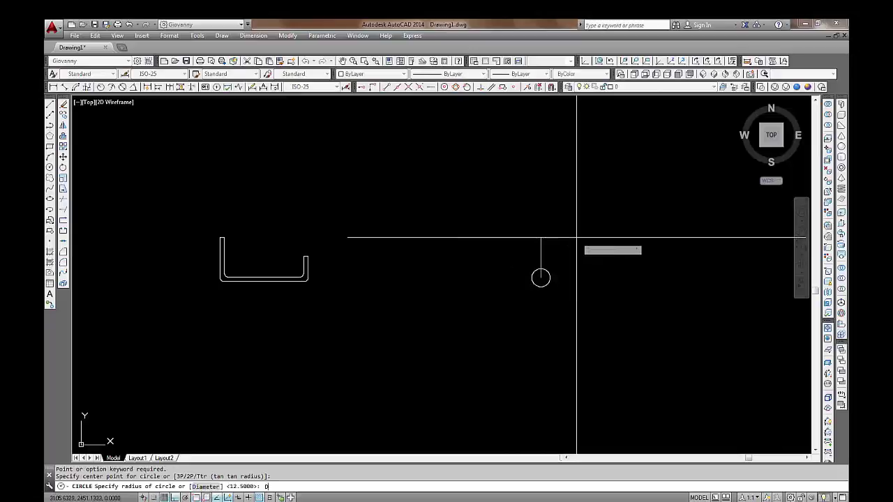
# Step: Add concentric circles sized 40 and 70 at the flange centre
pyautogui.press('Return')
pyautogui.write('40')
pyautogui.press('Return')
pyautogui.press('Return')
pyautogui.click(541, 277)
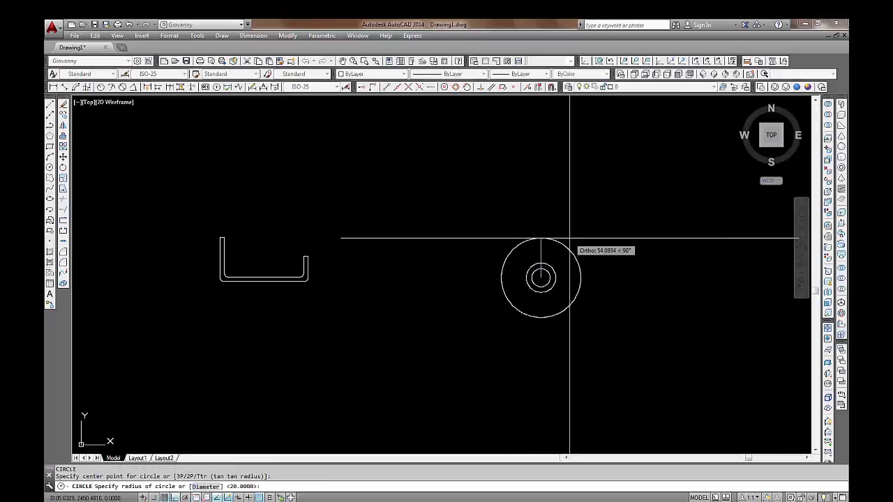
pyautogui.write('D')
pyautogui.press('Return')
pyautogui.write('70')
# Step: Draw a Ø6 hole and polar-array it into 4 holes around the flange centre
pyautogui.press('Return')
pyautogui.press('Return')
pyautogui.click(540, 278)
pyautogui.scroll(4, 558, 272)
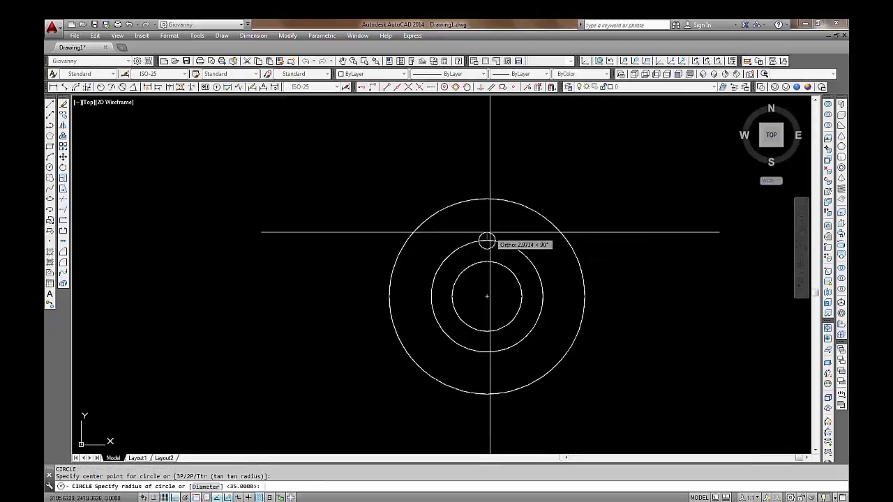
pyautogui.write('6')
pyautogui.press('Return')
pyautogui.write('ar')
pyautogui.press('Return')
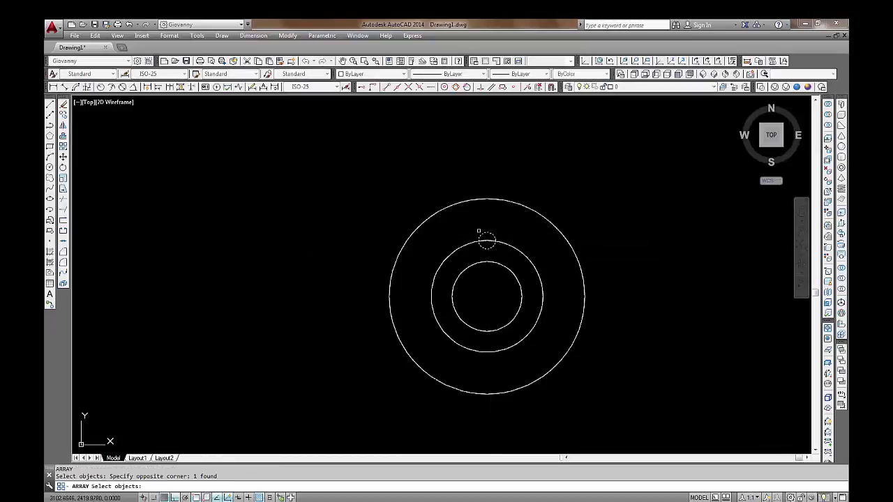
pyautogui.click(486, 234)
pyautogui.press('Return')
pyautogui.press('Return')
pyautogui.click(487, 297)
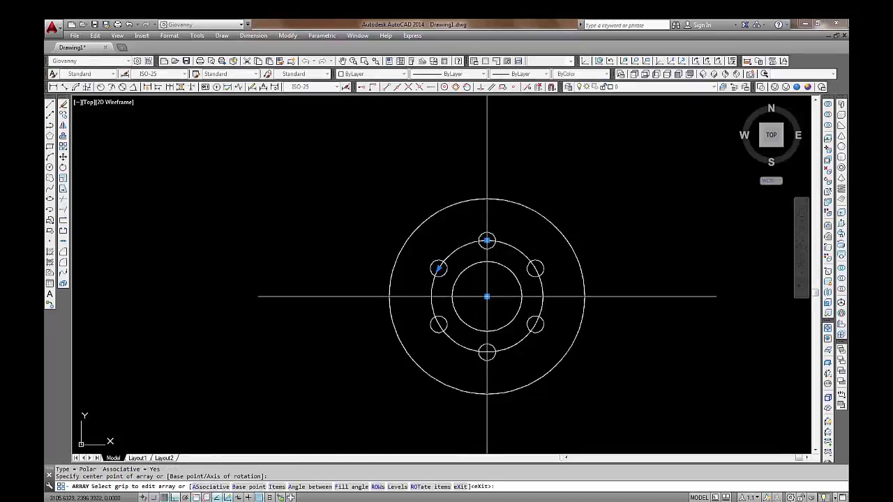
pyautogui.write('i')
pyautogui.press('Return')
pyautogui.write('4')
pyautogui.press('Return')
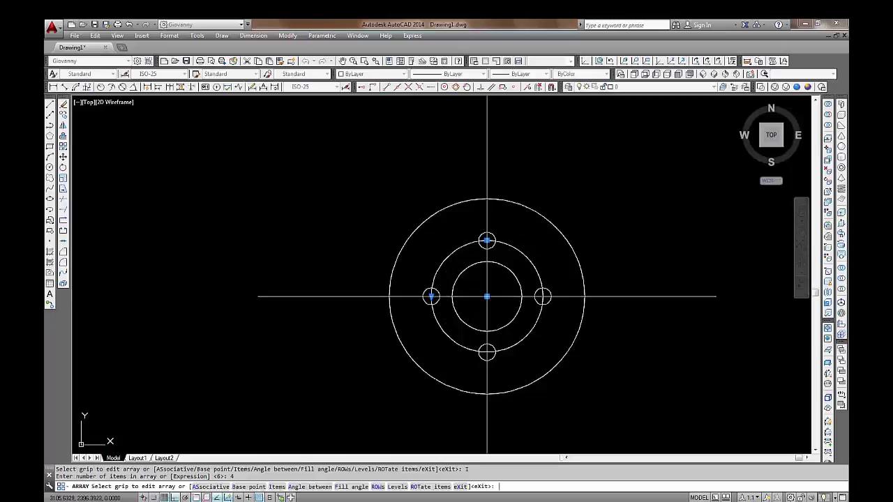
# Step: Draw a line across the outer circle and trim away its lower half
pyautogui.press('Return')
pyautogui.press('l')
pyautogui.press('Return')
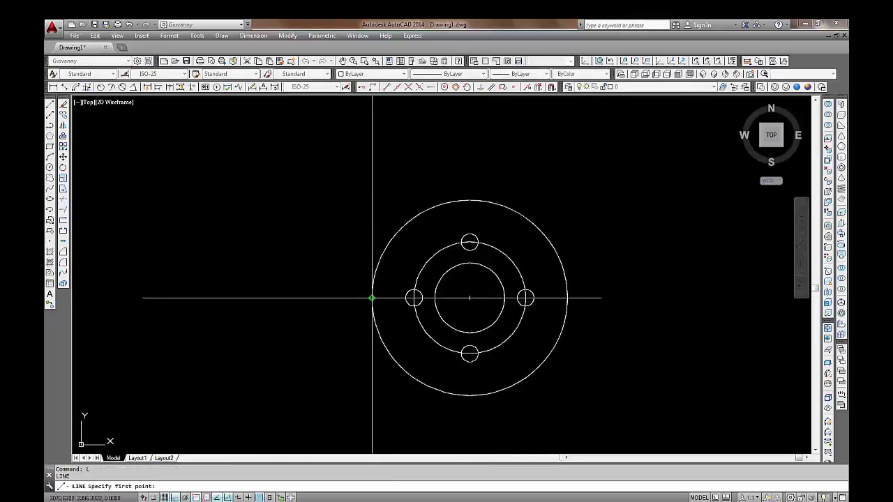
pyautogui.click(372, 298)
pyautogui.click(567, 299)
pyautogui.press('Return')
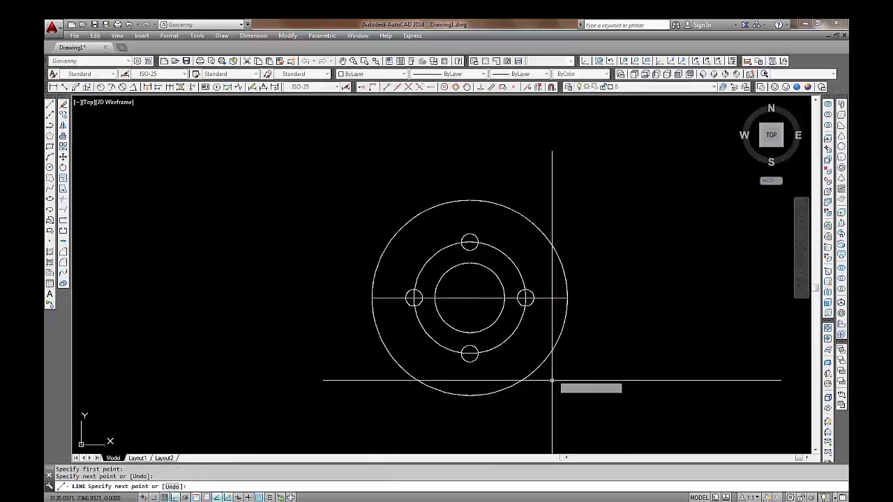
pyautogui.write('tr')
pyautogui.press('Return')
pyautogui.click(551, 293)
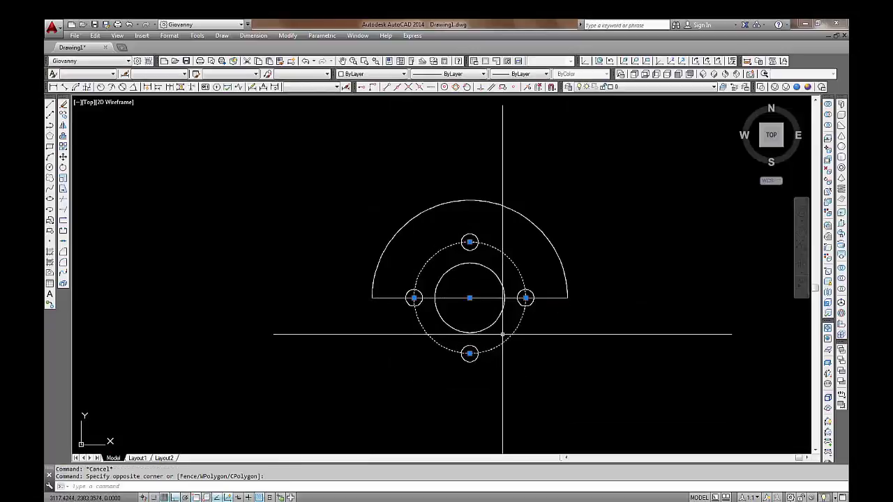
pyautogui.click(503, 335)
pyautogui.press('Escape')
# Step: Draw a small slot circle above the profile, sized by diameter
pyautogui.scroll(-5, 489, 293)
pyautogui.write('c')
pyautogui.press('Return')
pyautogui.click(470, 206)
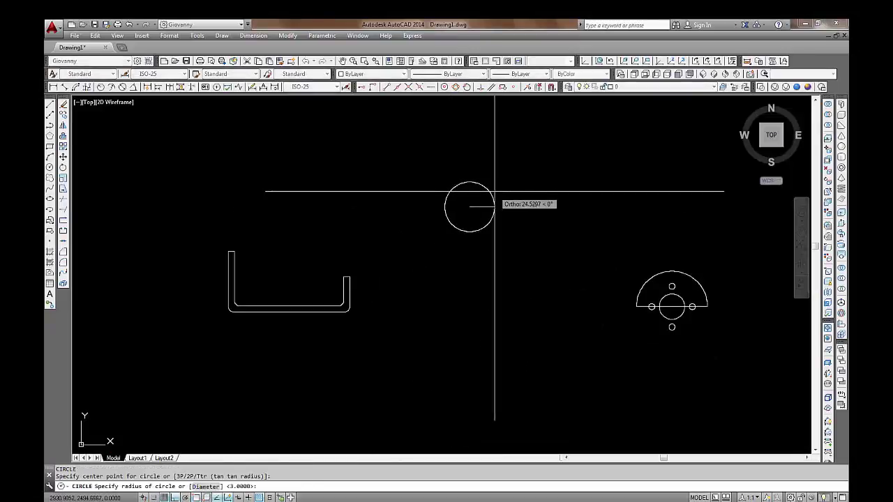
pyautogui.write('d')
pyautogui.press('Return')
# Step: Copy the small circle to a second position below the original
pyautogui.press('Return')
pyautogui.press('Escape')
pyautogui.press('Escape')
pyautogui.write('co')
pyautogui.press('Return')
pyautogui.click(481, 218)
pyautogui.press('Return')
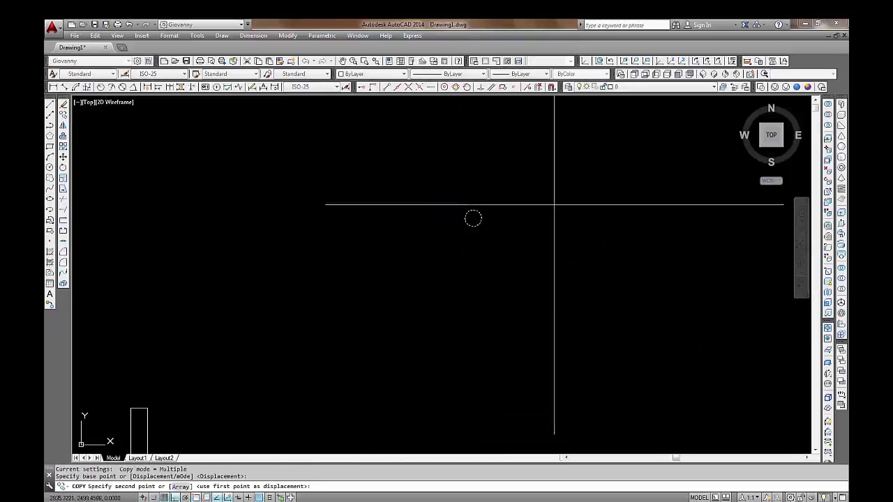
pyautogui.click(555, 205)
pyautogui.press('Return')
pyautogui.hotkey('alt', 'Tab')
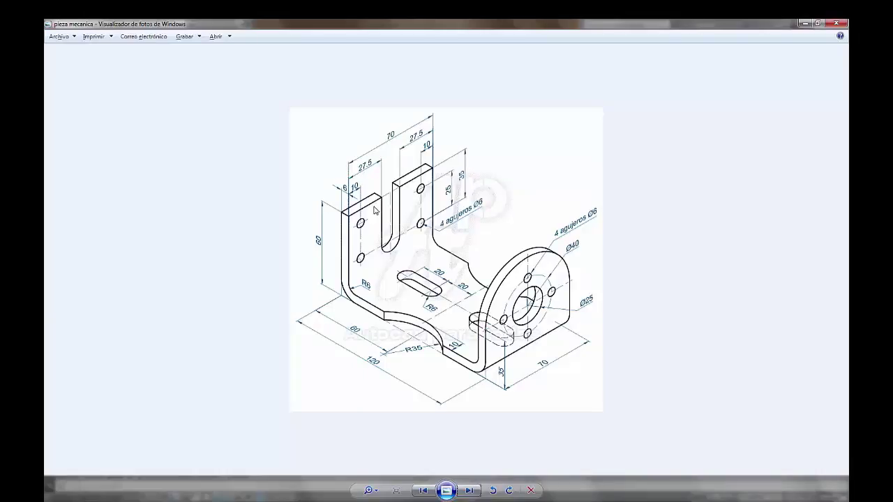
pyautogui.hotkey('alt', 'Tab')
# Step: Draw a reference line above the circles and move both circles to its start point
pyautogui.write('l')
pyautogui.press('Return')
pyautogui.click(422, 165)
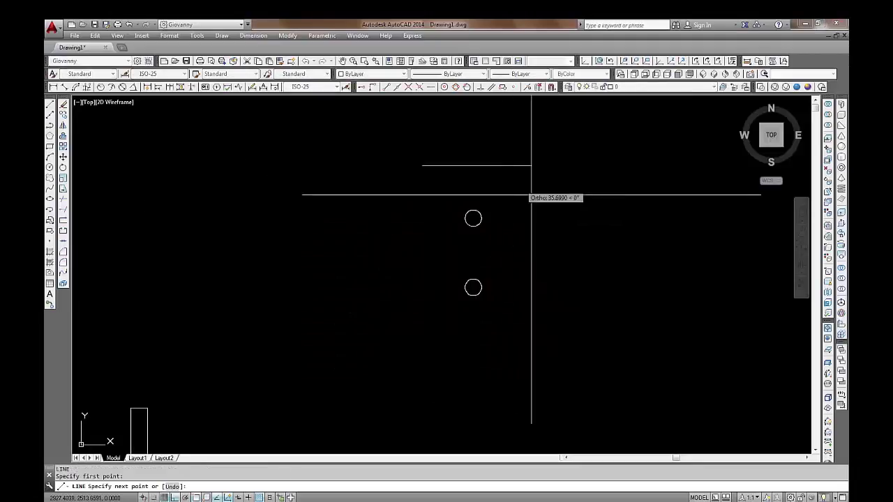
pyautogui.press('Return')
pyautogui.write('m')
pyautogui.press('Return')
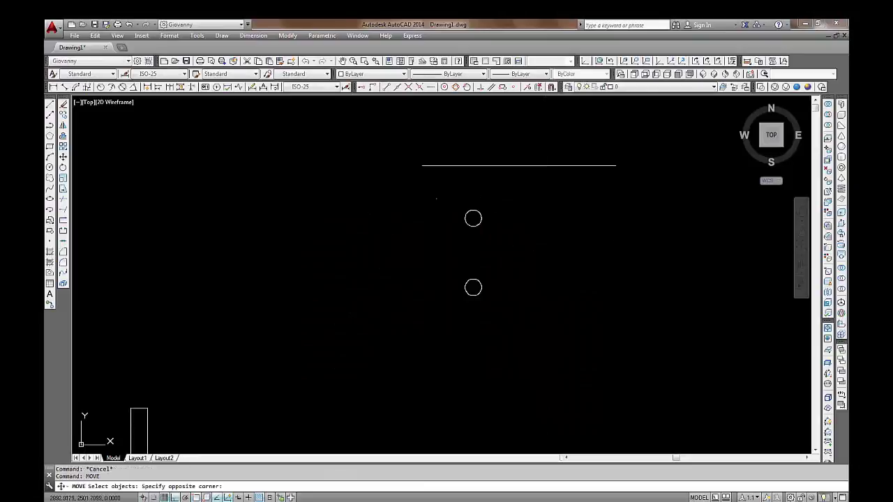
pyautogui.click(554, 198)
pyautogui.click(436, 398)
pyautogui.press('Return')
pyautogui.click(473, 218)
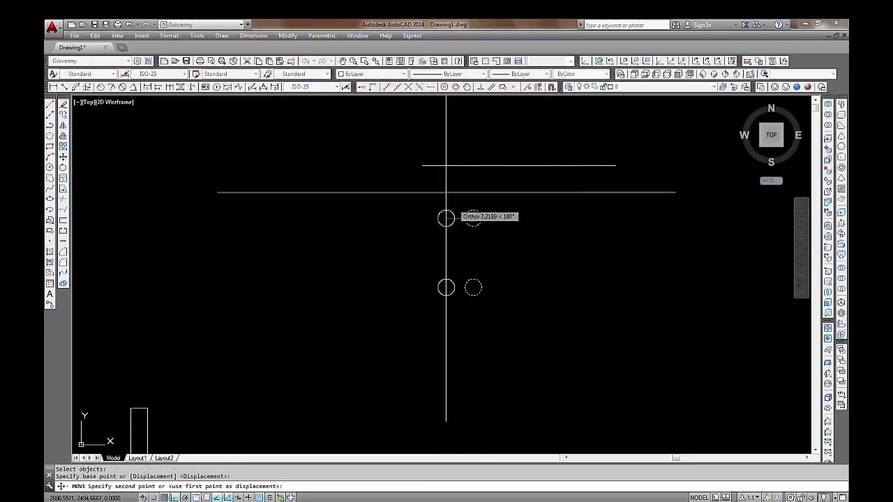
pyautogui.click(422, 165)
# Step: Move the two circles a further 10 units
pyautogui.press('Return')
pyautogui.click(422, 235)
pyautogui.press('Return')
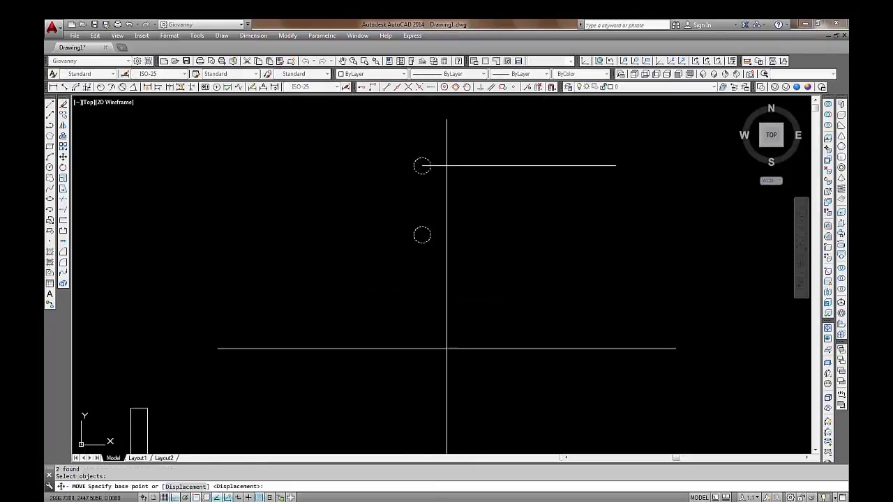
pyautogui.click(449, 349)
pyautogui.write('10')
pyautogui.moveTo(469, 178); pyautogui.dragTo(443, 195, button='middle')
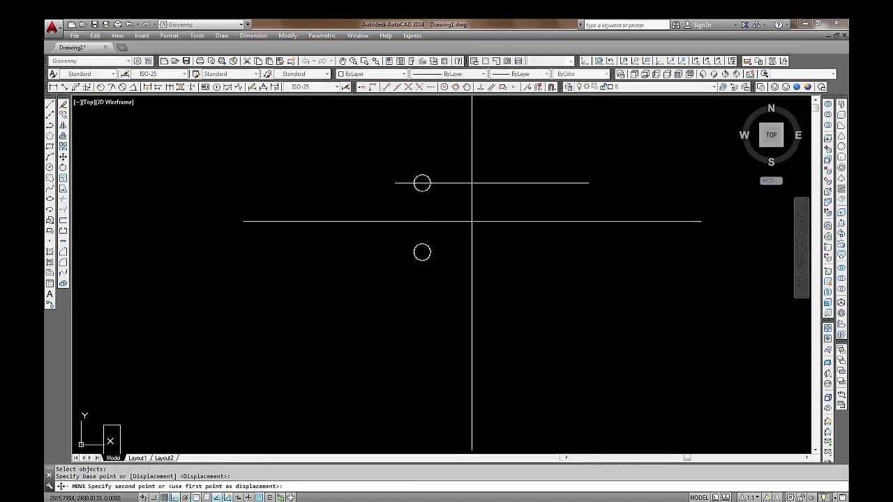
pyautogui.press('Return')
# Step: Mirror both circles across the centre axis to make four holes
pyautogui.write('mi')
pyautogui.press('Return')
pyautogui.moveTo(405, 167); pyautogui.dragTo(450, 383)
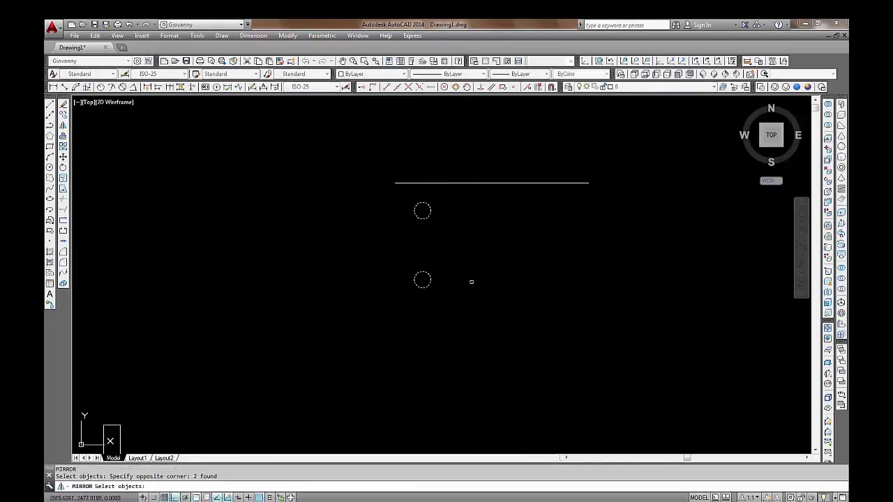
pyautogui.press('Return')
pyautogui.click(492, 184)
pyautogui.click(494, 154)
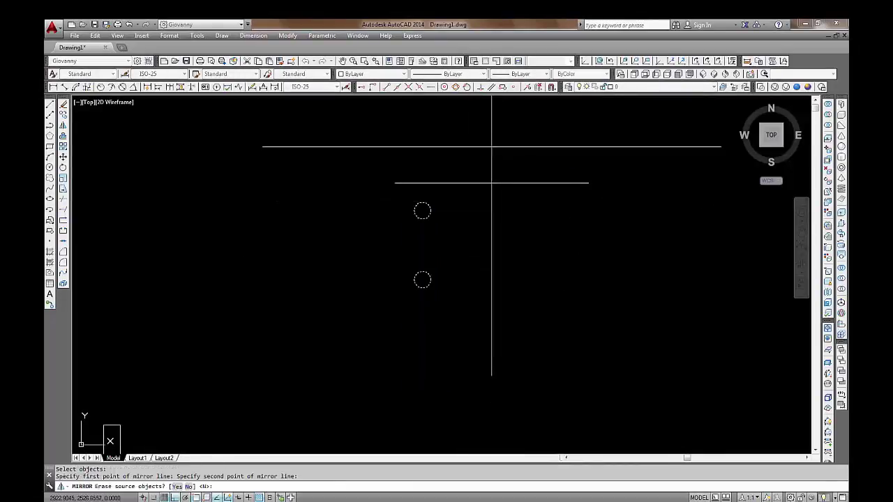
pyautogui.press('Return')
pyautogui.press('Escape')
# Step: Draw a 27.5-unit top line and a vertical slot side line down to the base
pyautogui.write('l')
pyautogui.press('Return')
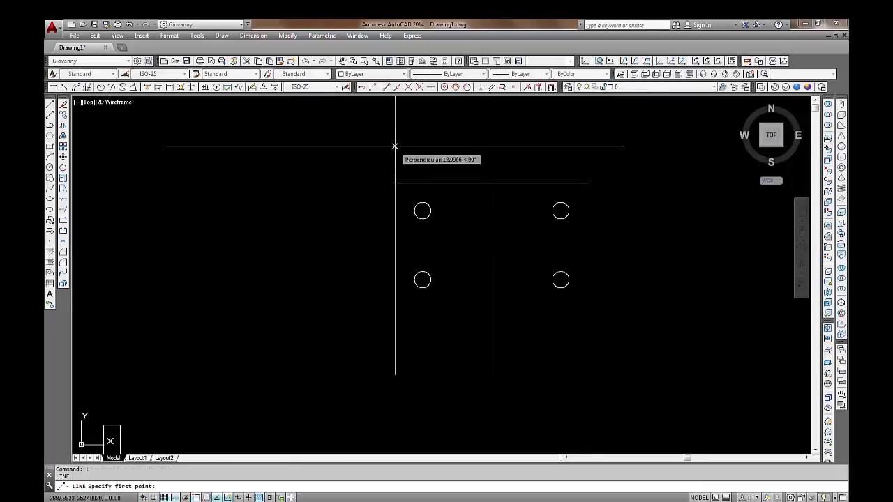
pyautogui.click(395, 147)
pyautogui.write('27.5')
pyautogui.press('Escape')
pyautogui.press('Escape')
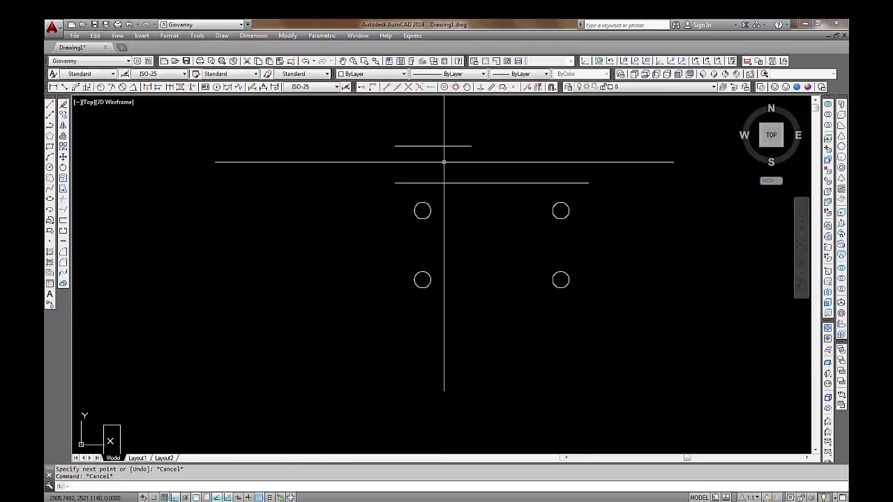
pyautogui.write('L')
pyautogui.press('Return')
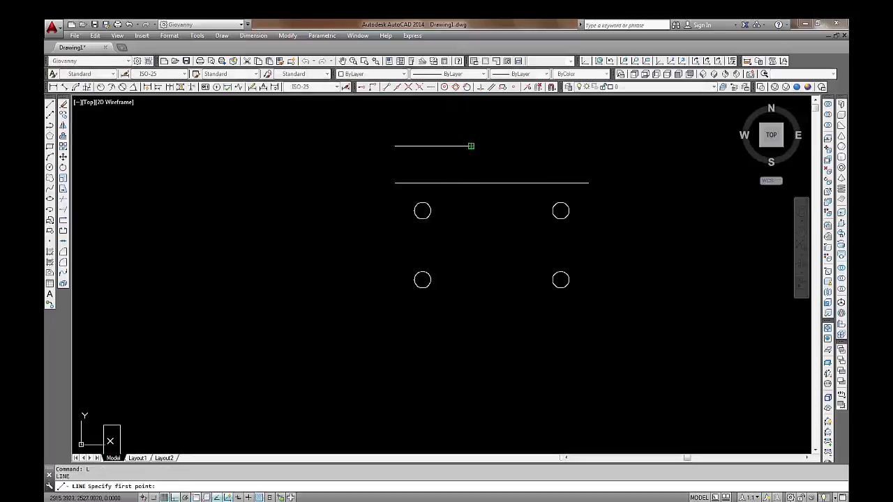
pyautogui.click(471, 147)
pyautogui.click(471, 375)
pyautogui.press('Escape')
# Step: Mirror the vertical side line across the centre axis and begin the 2P slot-end circle
pyautogui.write('mi')
pyautogui.press('Return')
pyautogui.click(472, 325)
pyautogui.click(429, 244)
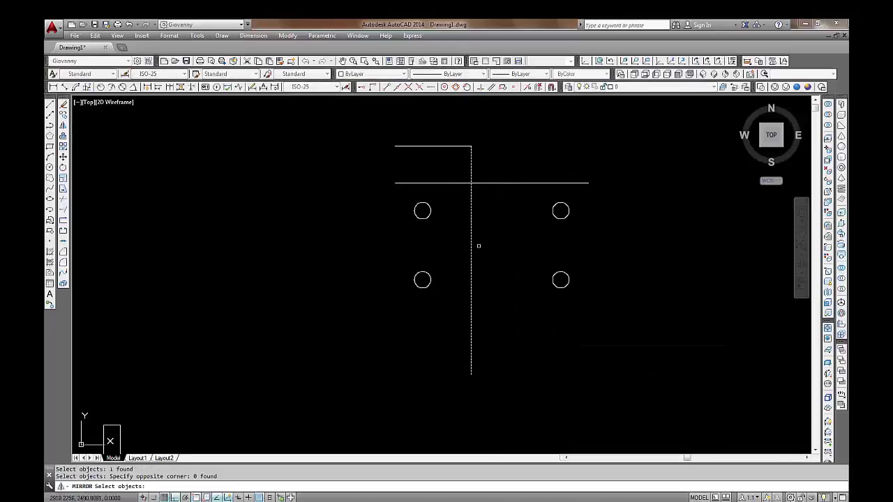
pyautogui.press('Return')
pyautogui.click(492, 184)
pyautogui.click(494, 146)
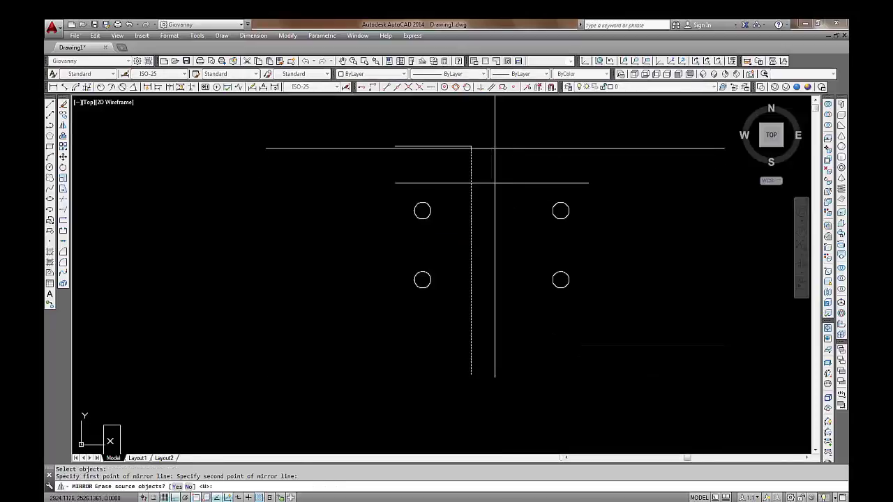
pyautogui.press('Return')
pyautogui.write('c 2p')
pyautogui.click(472, 374)
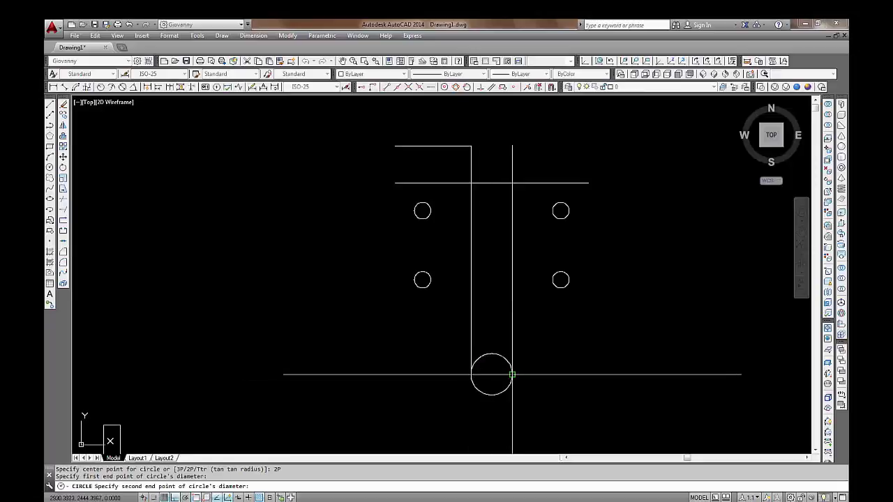
# Step: Complete the slot's end circle and draw a vertical centre line from the top line's midpoint
pyautogui.click(512, 374)
pyautogui.moveTo(512, 375); pyautogui.dragTo(484, 378, button='middle')
pyautogui.write('l')
pyautogui.press('Return')
pyautogui.click(464, 187)
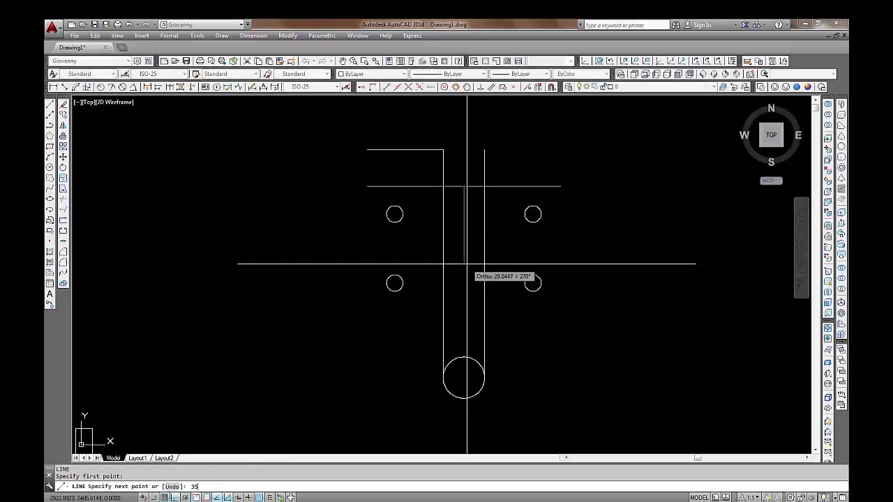
pyautogui.press('Return')
pyautogui.press('Return')
# Step: Stretch the round slot end and its side lines up to the lower holes
pyautogui.moveTo(467, 263); pyautogui.dragTo(473, 210, button='middle')
pyautogui.write('s')
pyautogui.press('Return')
pyautogui.moveTo(523, 309); pyautogui.dragTo(458, 392)
pyautogui.press('Return')
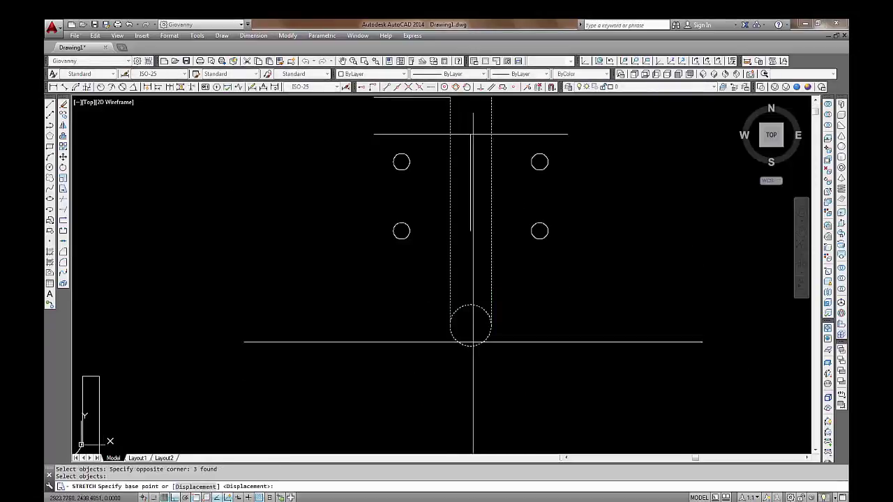
pyautogui.click(470, 325)
pyautogui.click(470, 231)
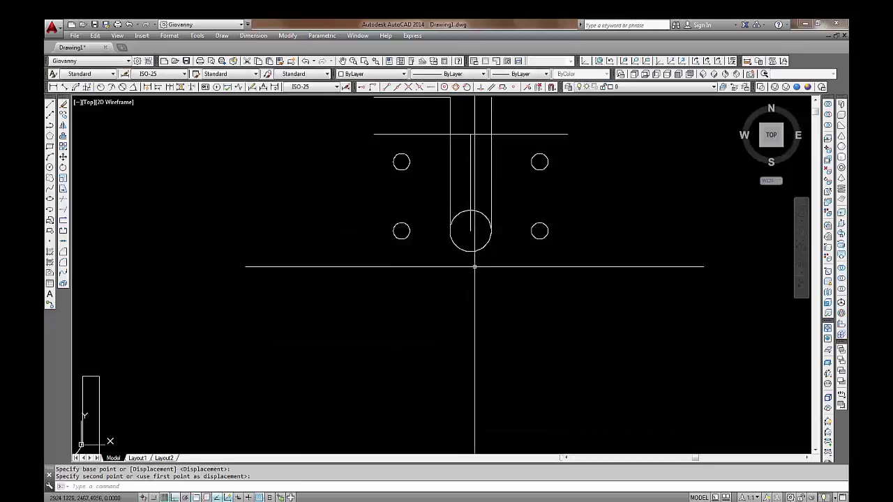
pyautogui.moveTo(483, 200); pyautogui.dragTo(479, 243, button='middle')
# Step: Remove the vertical centre line from the slot
pyautogui.write('tr')
pyautogui.press('Return')
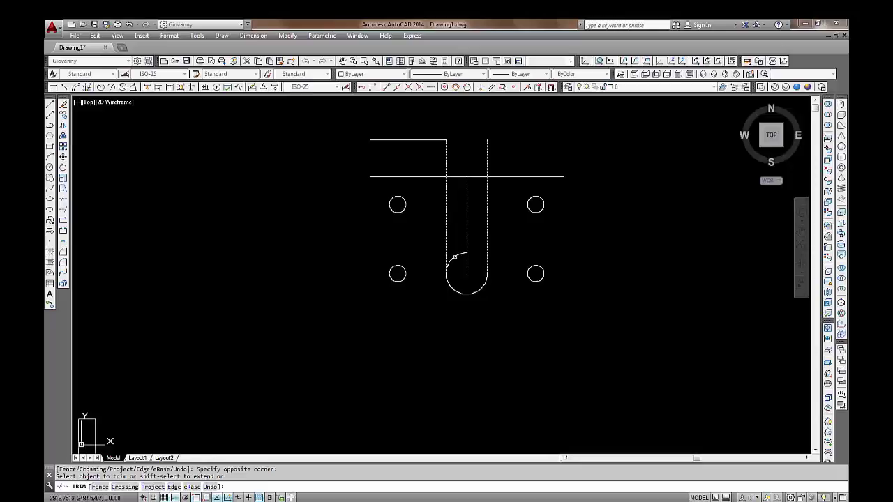
pyautogui.press('Escape')
pyautogui.click(467, 223)
pyautogui.press('Delete')
pyautogui.moveTo(456, 214); pyautogui.dragTo(452, 251, button='middle')
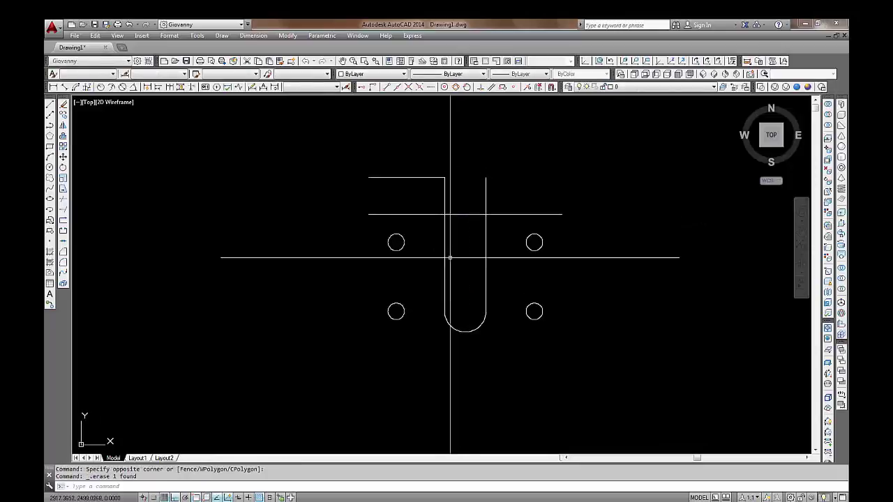
# Step: Trim the top line between the slot side lines, removing the piece inside the slot
pyautogui.write('tr')
pyautogui.press('Return')
pyautogui.click(497, 224)
pyautogui.click(436, 231)
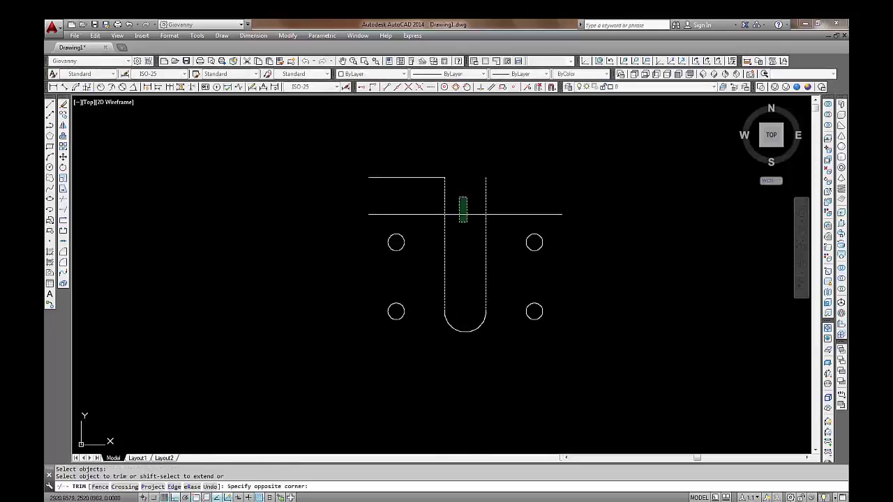
pyautogui.click(459, 198)
pyautogui.press('Return')
pyautogui.click(465, 214)
pyautogui.press('Escape')
pyautogui.moveTo(469, 185); pyautogui.dragTo(456, 193, button='middle')
# Step: Delete the top-left line and stretch the slot sides up to the top line
pyautogui.click(383, 180)
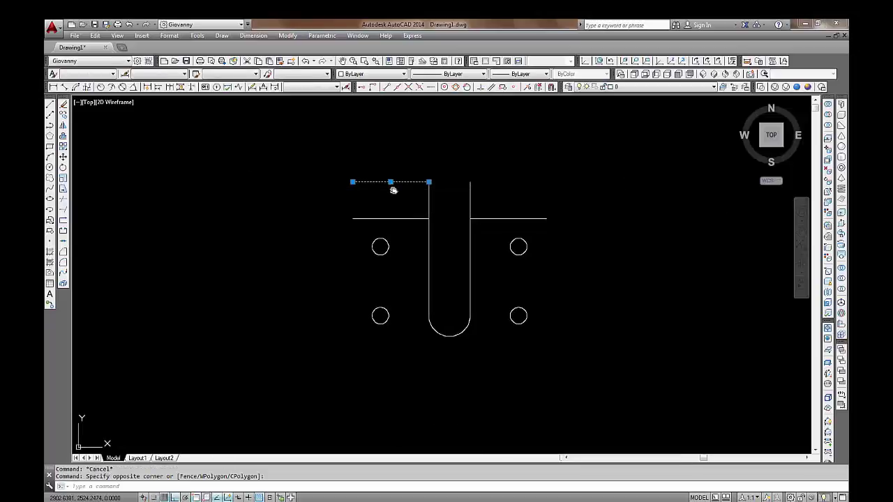
pyautogui.press('Delete')
pyautogui.write('s')
pyautogui.press('Return')
pyautogui.click(491, 199)
pyautogui.click(404, 165)
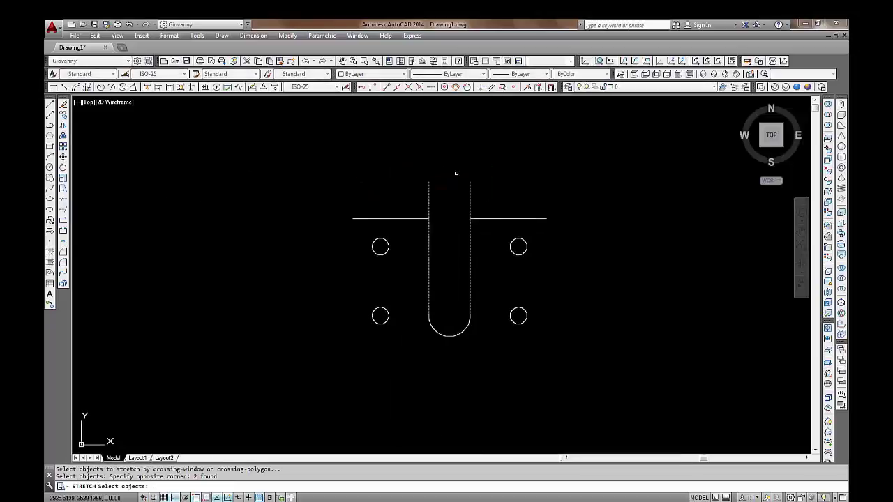
pyautogui.press('Return')
pyautogui.click(467, 183)
pyautogui.click(469, 218)
# Step: Draw an angled line from the plate's right edge with ortho turned off
pyautogui.press('l')
pyautogui.press('Return')
pyautogui.scroll(2, 349, 189)
pyautogui.click(622, 230)
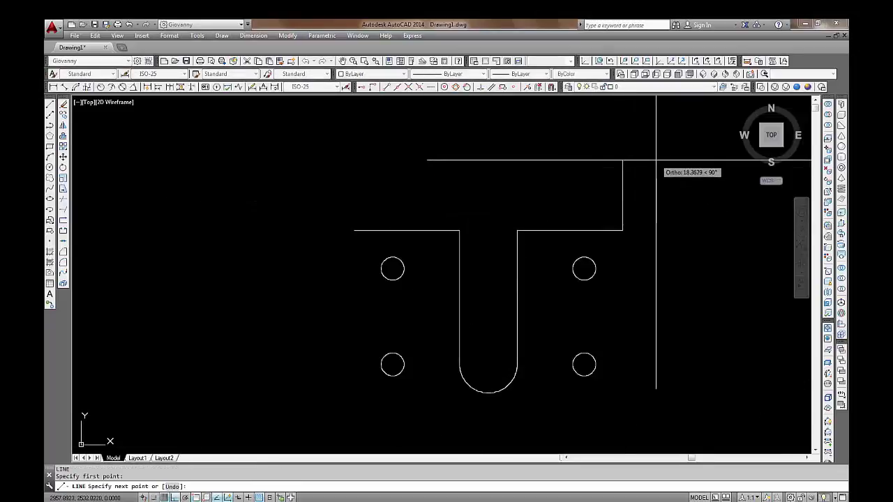
pyautogui.press('F8')
pyautogui.click(665, 155)
pyautogui.press('Return')
pyautogui.press('Return')
pyautogui.click(459, 231)
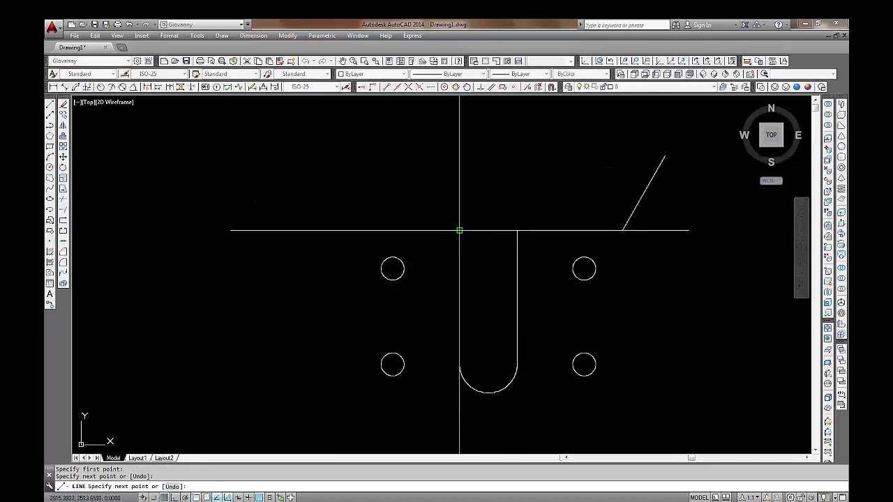
pyautogui.press('Escape')
# Step: Delete the leftover left top segment and the stray slot-top segment
pyautogui.click(417, 227)
pyautogui.press('Delete')
pyautogui.click(531, 236)
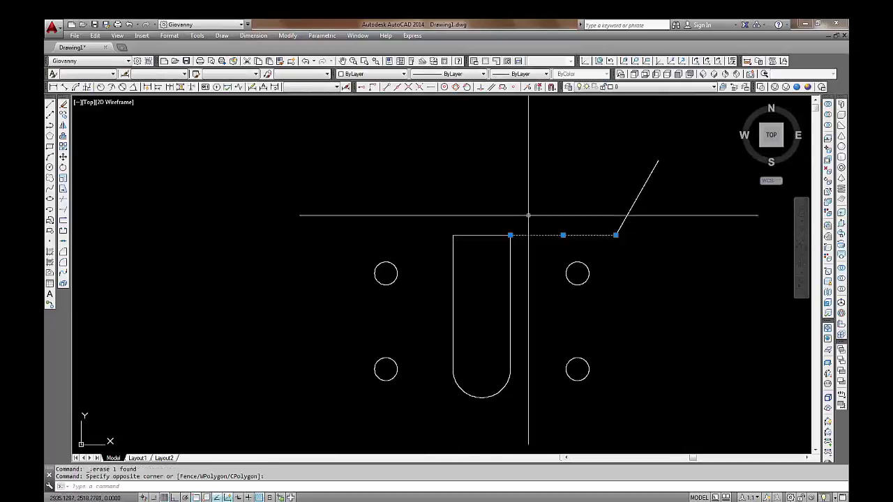
pyautogui.press('Delete')
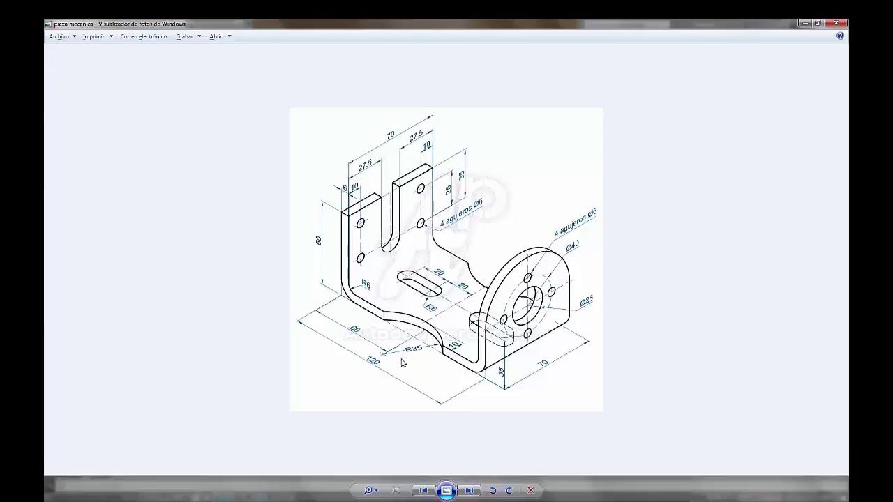
pyautogui.hotkey('alt', 'Tab')
pyautogui.moveTo(403, 358); pyautogui.dragTo(419, 303, button='middle')
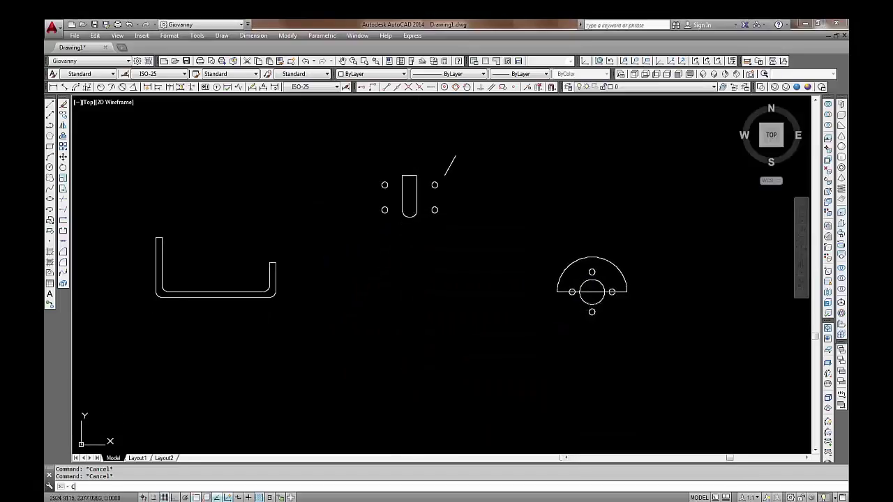
# Step: Draw a radius 35 circle below the slotted plate
pyautogui.press('Return')
pyautogui.click(417, 309)
pyautogui.write('5')
pyautogui.press('Return')
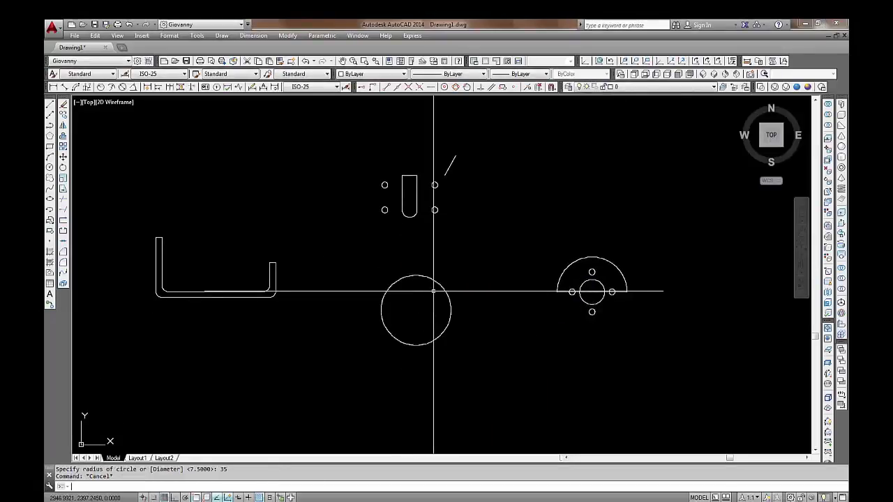
# Step: Extrude the plate, circle and flange profiles into thin solids
pyautogui.moveTo(434, 292); pyautogui.dragTo(377, 167)
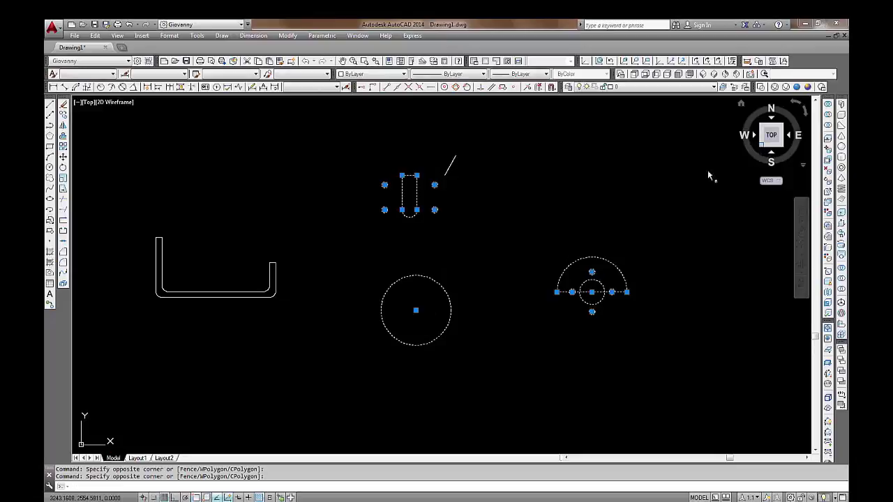
pyautogui.write('ext')
pyautogui.press('Return')
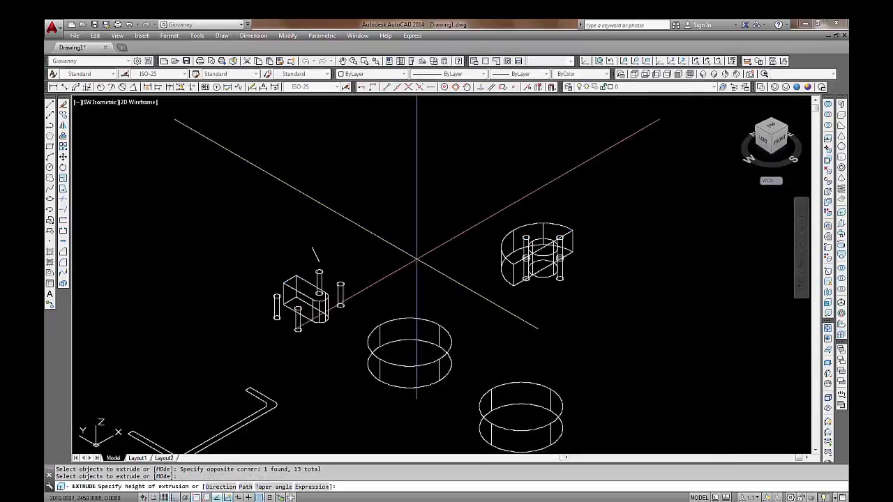
pyautogui.write('5')
pyautogui.press('Return')
# Step: Extrude the U-profile outline into a solid
pyautogui.press('Return')
pyautogui.click(441, 344)
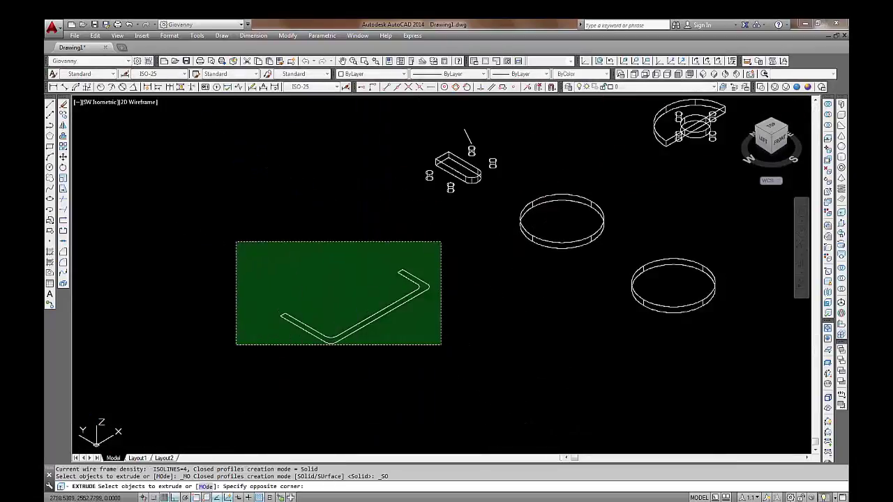
pyautogui.click(236, 243)
pyautogui.press('Return')
# Step: Rotate the U-profile bracket 90° twice with 3DROTATE so it stands upright
pyautogui.write('3drotate')
pyautogui.press('Return')
pyautogui.click(387, 318)
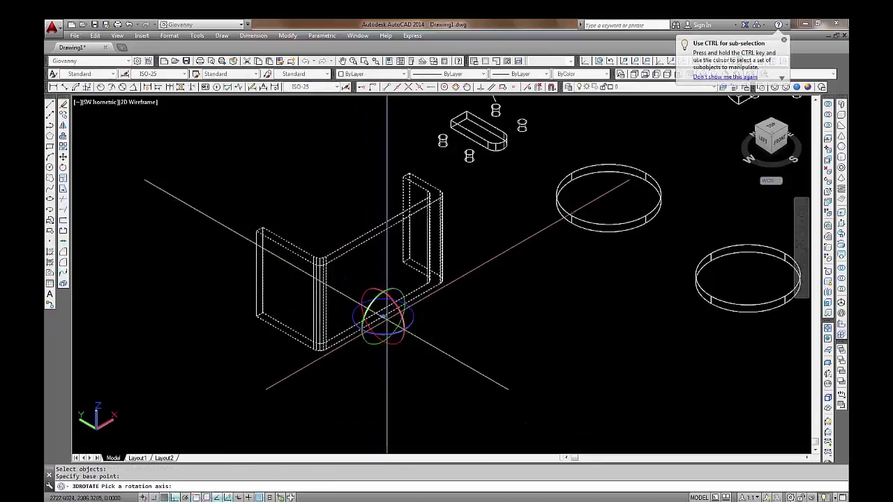
pyautogui.click(382, 320)
pyautogui.write('90')
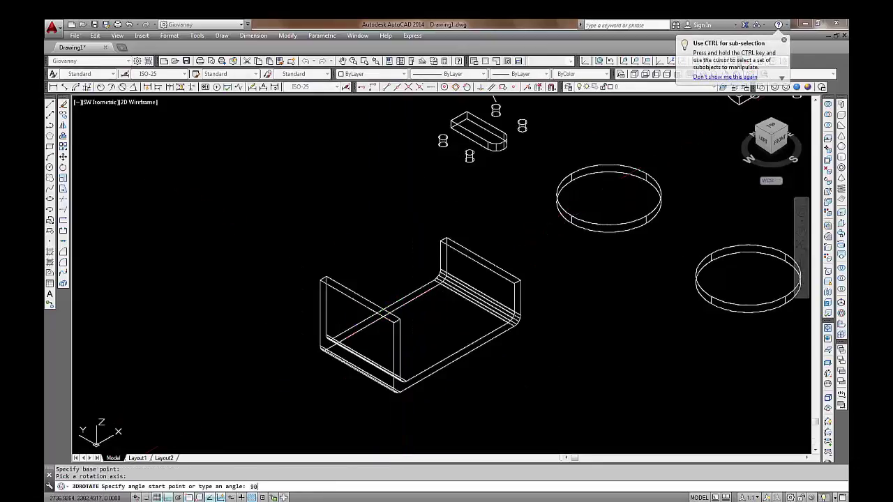
pyautogui.press('Return')
pyautogui.press('Escape')
pyautogui.press('Return')
pyautogui.click(390, 317)
pyautogui.press('Return')
pyautogui.click(457, 359)
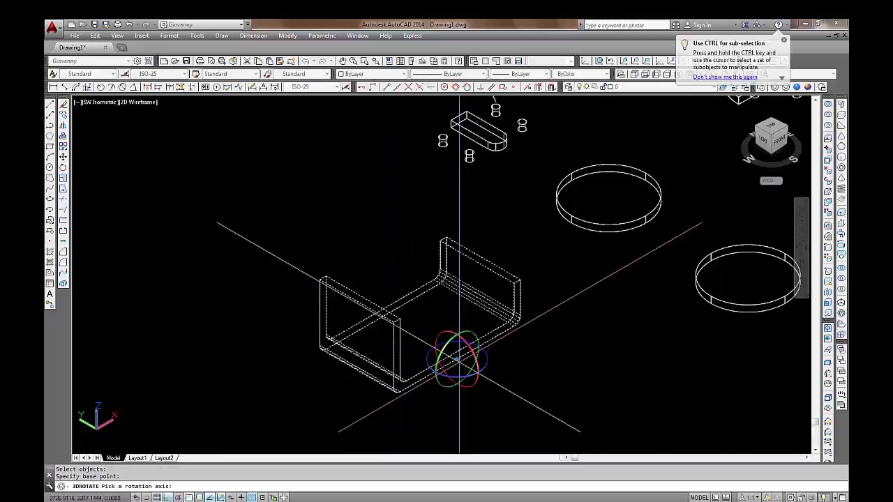
pyautogui.click(455, 380)
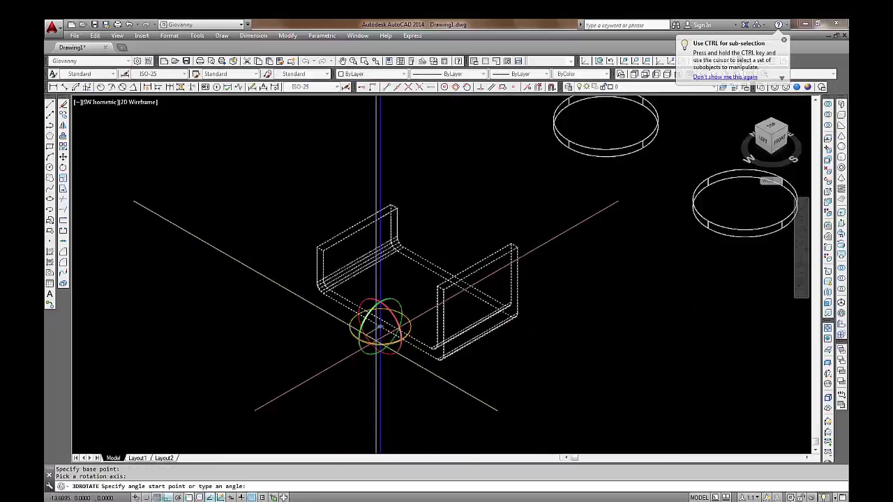
pyautogui.write('190')
pyautogui.press('Return')
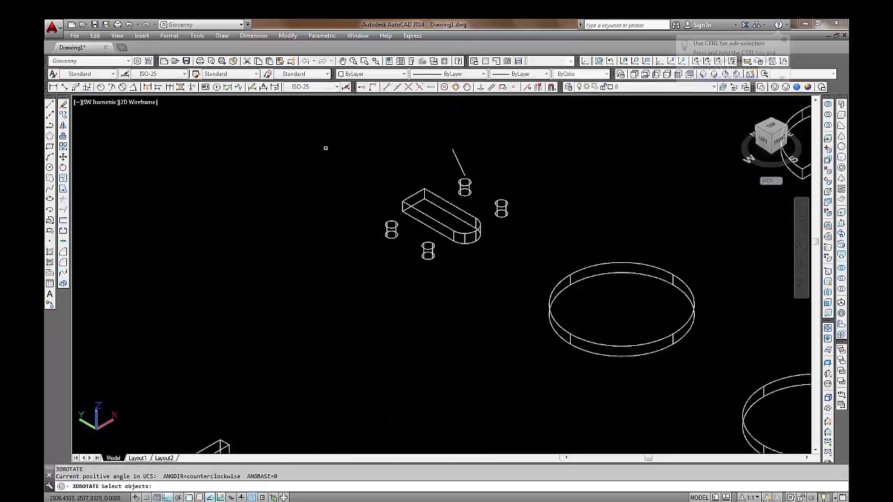
# Step: Rotate the slot plate and its hole cylinders 90° about the red axis
pyautogui.click(309, 138)
pyautogui.click(529, 292)
pyautogui.press('Return')
pyautogui.click(474, 239)
pyautogui.click(492, 230)
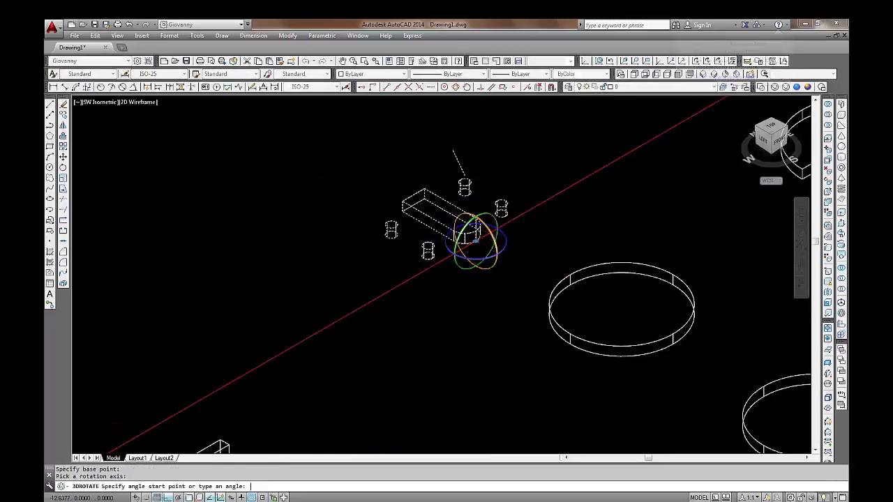
pyautogui.write('90m')
pyautogui.press('Return')
# Step: Move the slot plate onto the bracket's tall wall
pyautogui.click(510, 144)
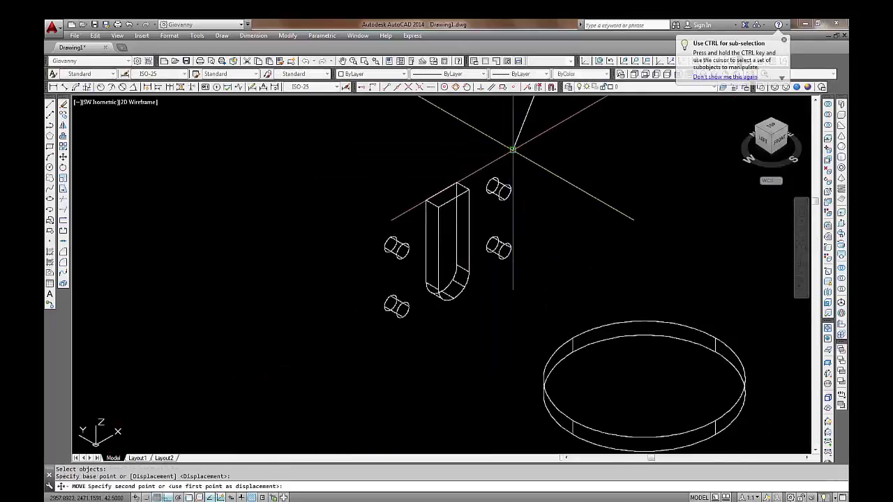
pyautogui.scroll(-3, 535, 147)
pyautogui.scroll(3, 440, 279)
pyautogui.scroll(5, 440, 279)
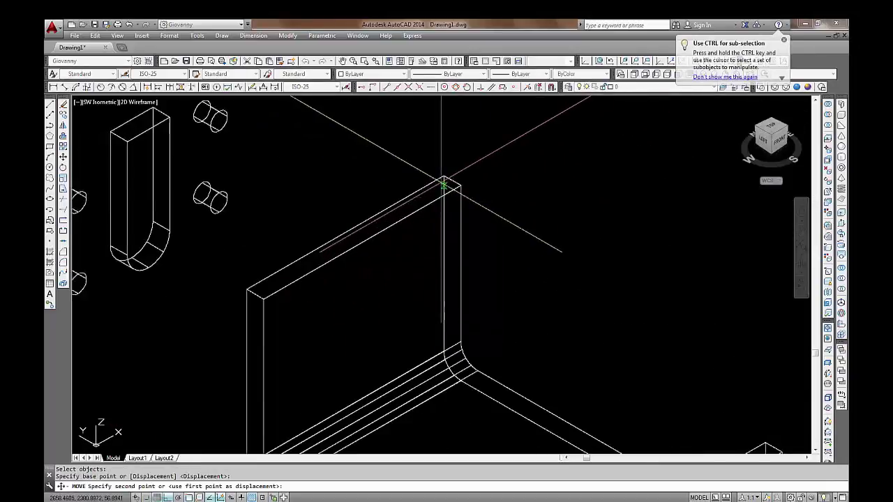
pyautogui.click(443, 178)
pyautogui.scroll(-5, 444, 176)
# Step: Select a disc to move, pick its base point, and compare against the reference drawing
pyautogui.press('Return')
pyautogui.moveTo(422, 227); pyautogui.dragTo(389, 282)
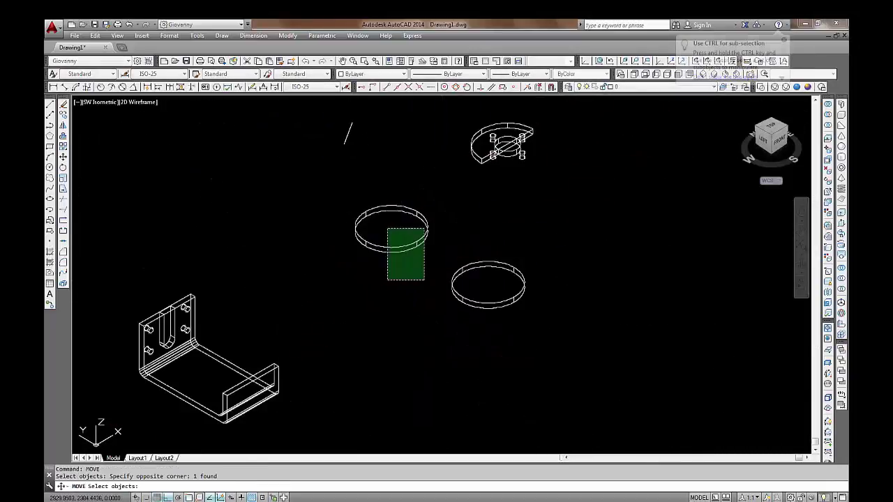
pyautogui.scroll(3, 391, 230)
pyautogui.click(391, 225)
pyautogui.scroll(-3, 391, 225)
pyautogui.hotkey('alt', 'Tab')
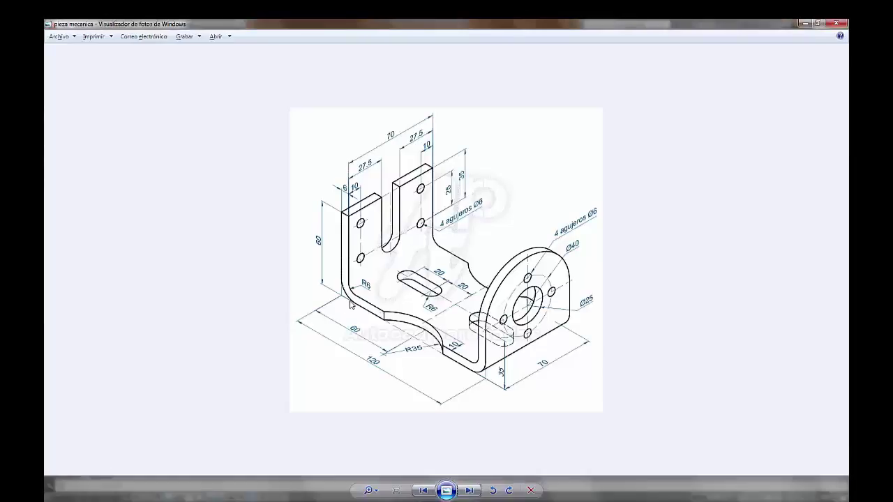
pyautogui.hotkey('alt', 'Tab')
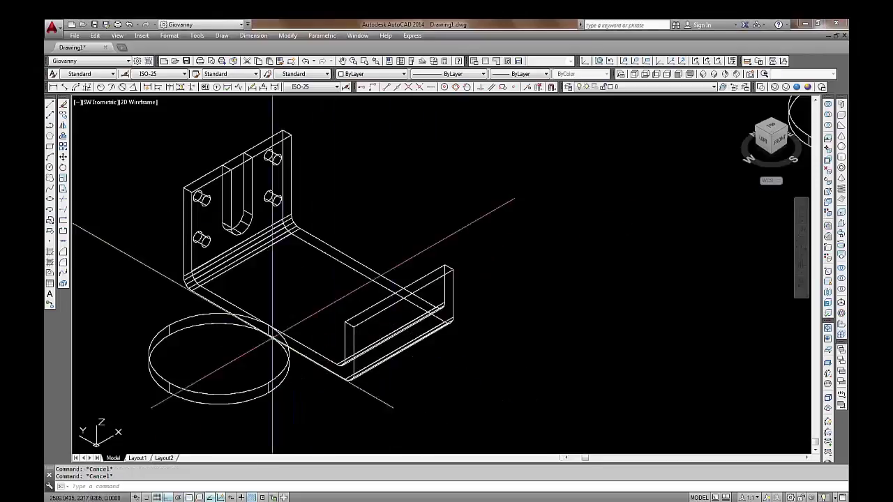
# Step: Reposition the second disc at the base's other edge
pyautogui.press('Escape')
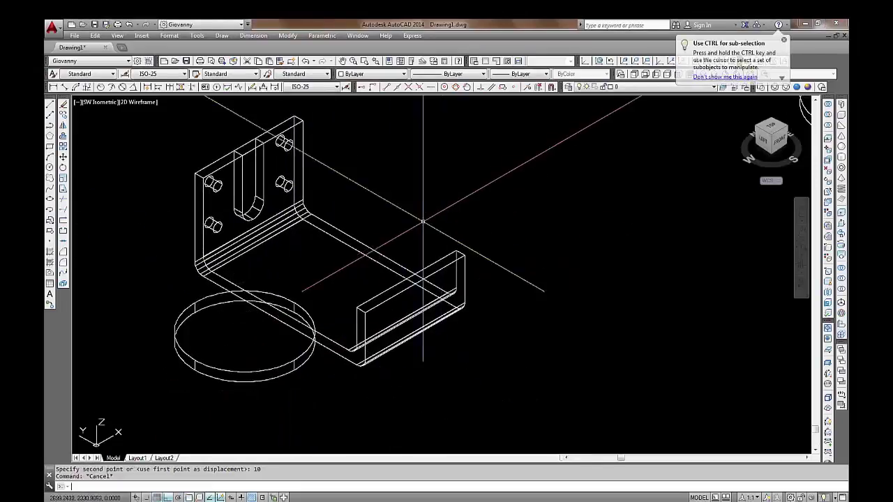
pyautogui.scroll(-5, 264, 359)
pyautogui.press('Return')
pyautogui.scroll(5, 431, 276)
pyautogui.click(498, 256)
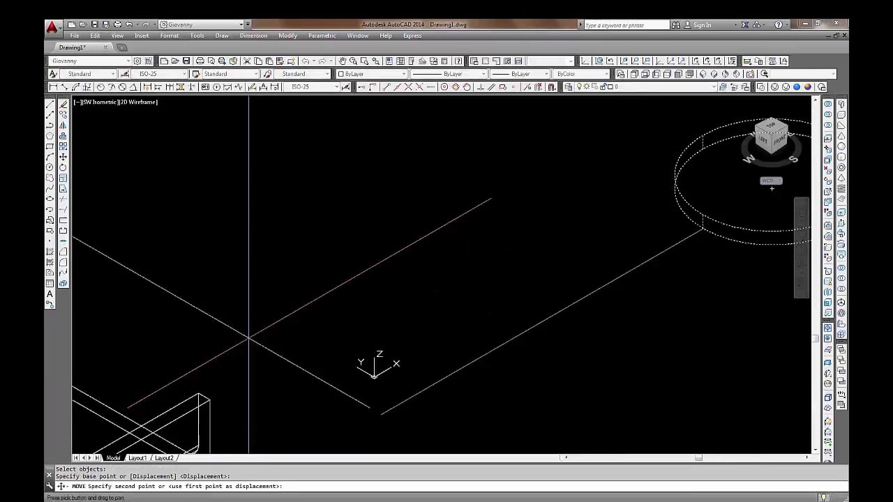
pyautogui.scroll(-4, 371, 363)
pyautogui.scroll(4, 250, 342)
pyautogui.press('Escape')
pyautogui.press('Escape')
pyautogui.write('MO')
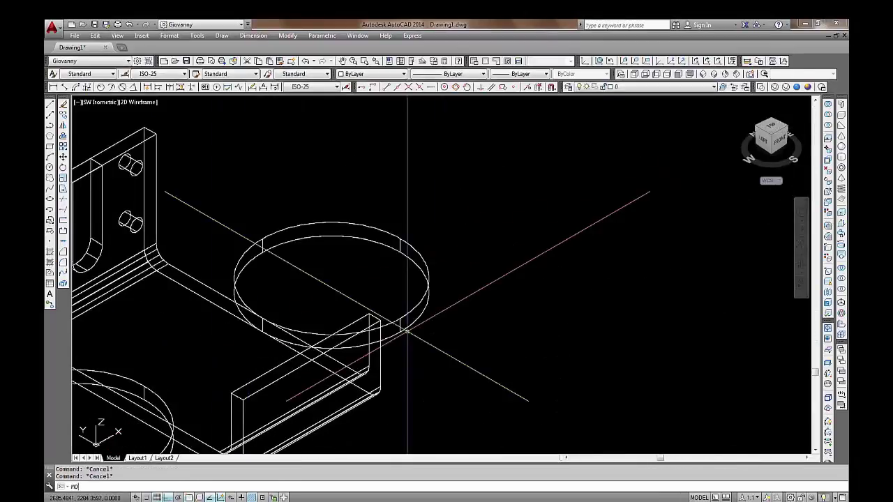
pyautogui.press('Return')
pyautogui.scroll(-5, 407, 332)
pyautogui.press('Escape')
pyautogui.scroll(-2, 419, 279)
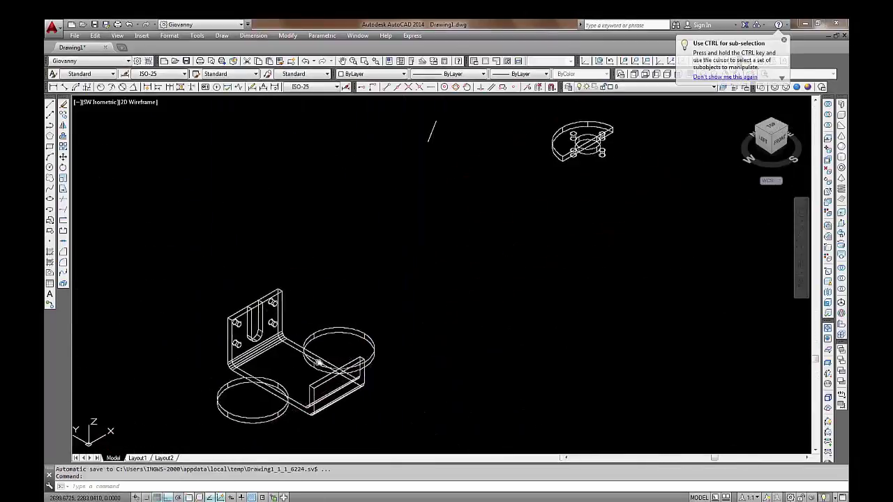
pyautogui.scroll(1, 496, 270)
# Step: Rotate the half-round flange 90° with 3DROTATE to stand it upright
pyautogui.write('3DRO')
pyautogui.press('Return')
pyautogui.click(542, 260)
pyautogui.click(419, 175)
pyautogui.press('Return')
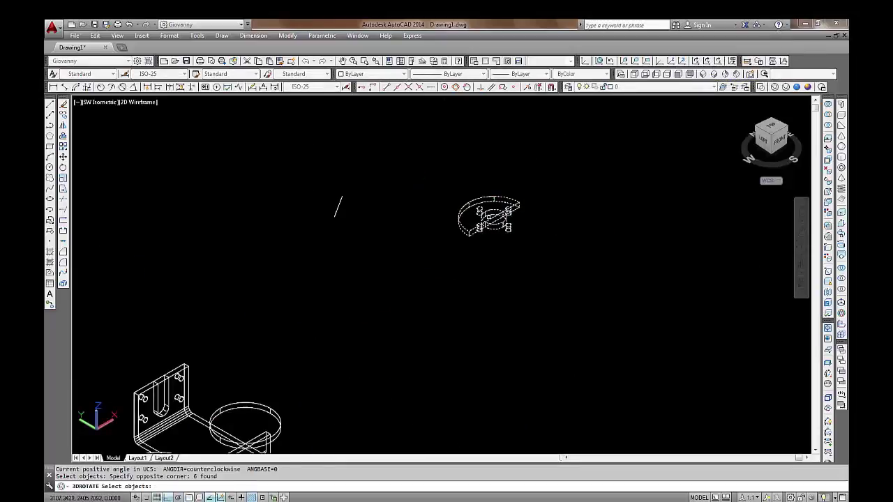
pyautogui.click(522, 185)
pyautogui.write('90')
pyautogui.press('Return')
# Step: Move the flange and its hole cylinders against the short end wall
pyautogui.moveTo(522, 185); pyautogui.dragTo(543, 173, button='middle')
pyautogui.write('m')
pyautogui.press('Return')
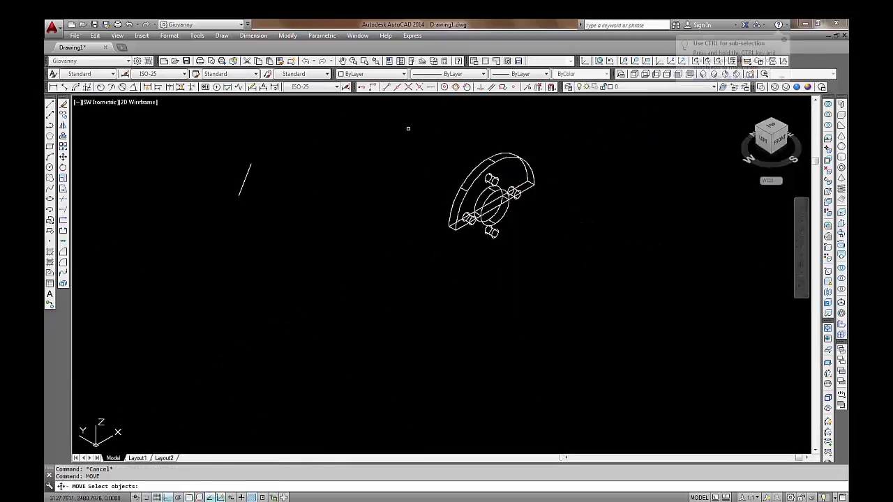
pyautogui.click(432, 139)
pyautogui.click(572, 274)
pyautogui.press('Return')
pyautogui.scroll(3, 485, 256)
pyautogui.click(439, 293)
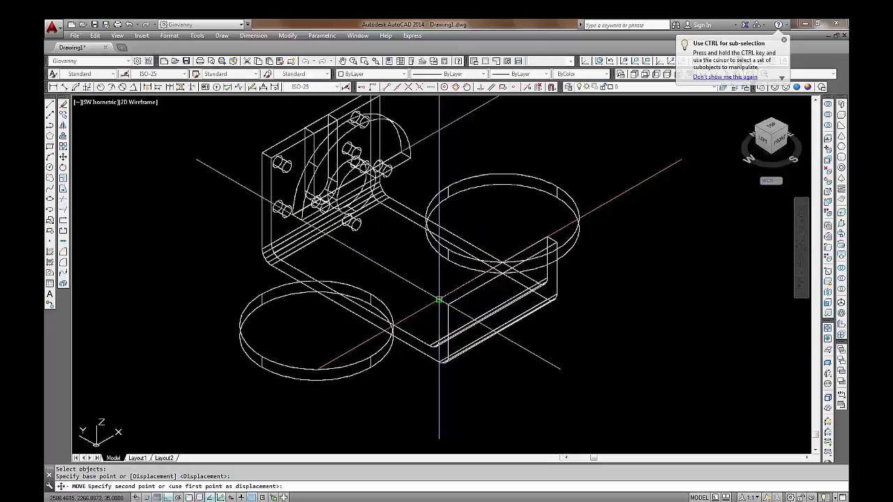
pyautogui.click(440, 300)
pyautogui.scroll(-3, 440, 300)
pyautogui.press('Escape')
pyautogui.press('Escape')
pyautogui.scroll(1, 406, 267)
pyautogui.write('su')
pyautogui.press('Return')
# Step: Subtract the slot piece from the bracket plate
pyautogui.click(395, 253)
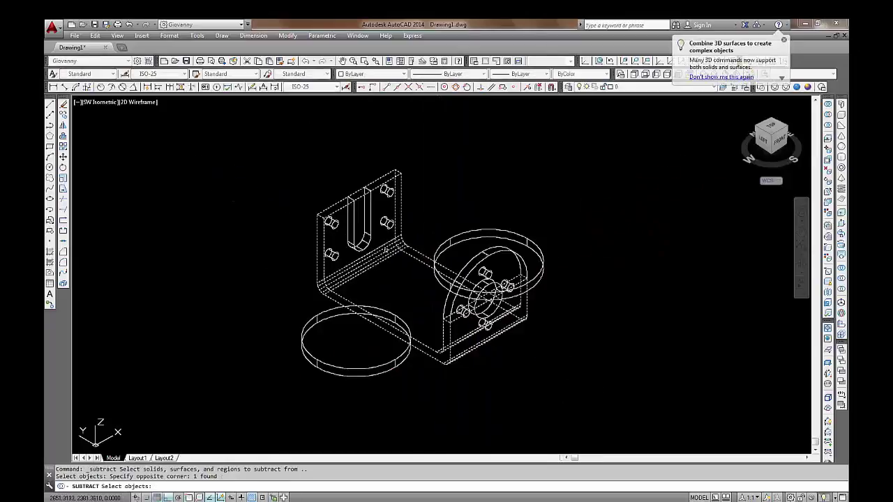
pyautogui.press('Return')
pyautogui.click(291, 153)
pyautogui.click(411, 266)
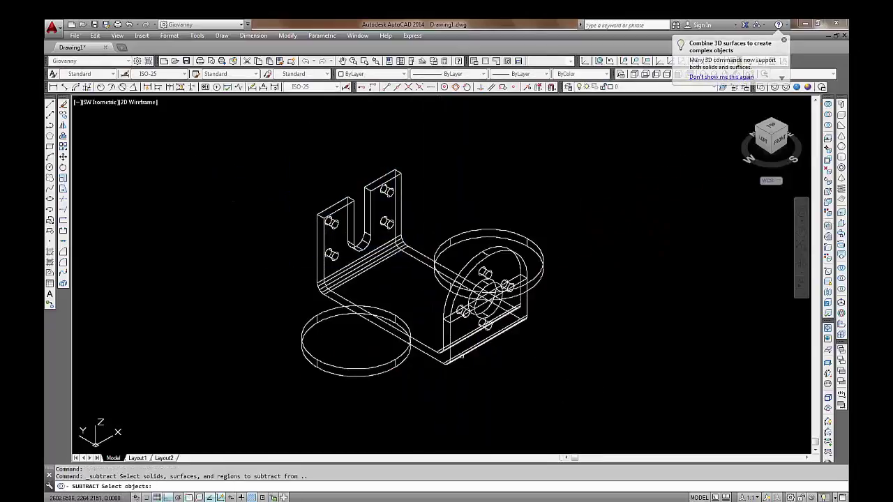
pyautogui.press('Return')
# Step: Cut the two radius-35 discs out of the base to form round scallops
pyautogui.moveTo(580, 225); pyautogui.dragTo(531, 244)
pyautogui.press('Return')
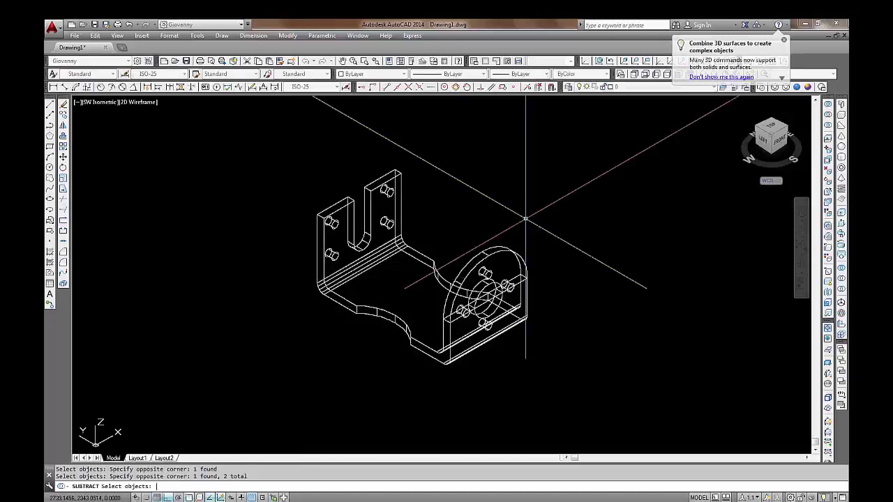
pyautogui.press('Return')
pyautogui.scroll(4, 491, 294)
# Step: Subtract the flange's central cylinder and bolt-hole cylinders from the bracket
pyautogui.click(610, 195)
pyautogui.click(537, 207)
pyautogui.click(552, 280)
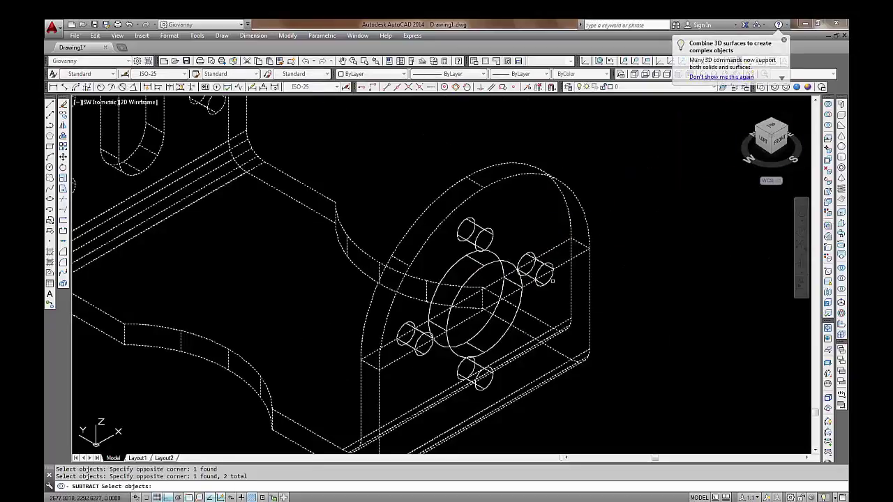
pyautogui.press('Return')
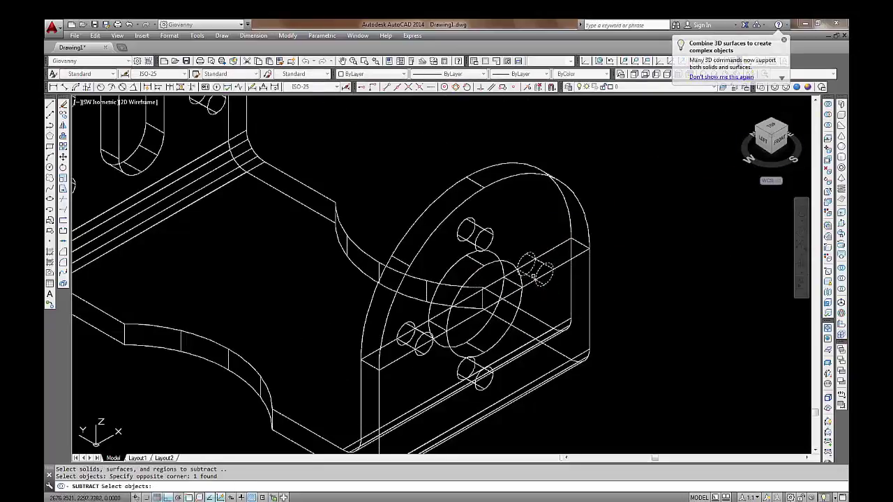
pyautogui.click(486, 265)
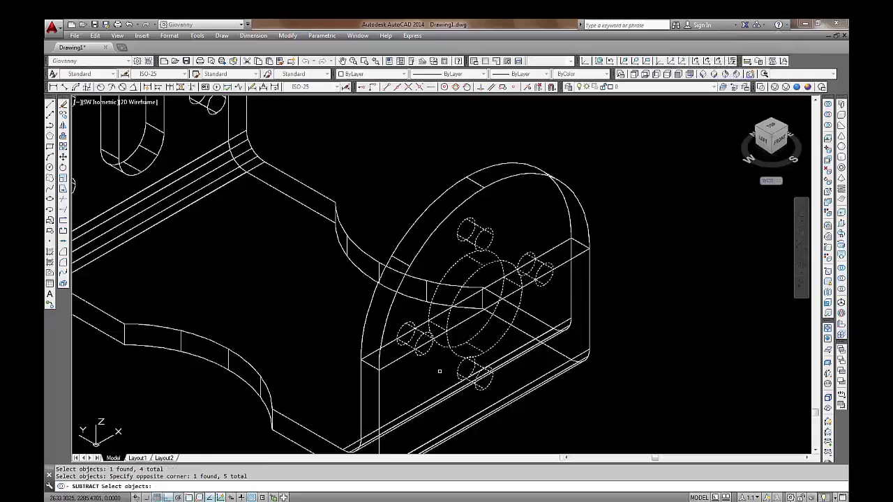
pyautogui.press('Escape')
pyautogui.scroll(-5, 484, 210)
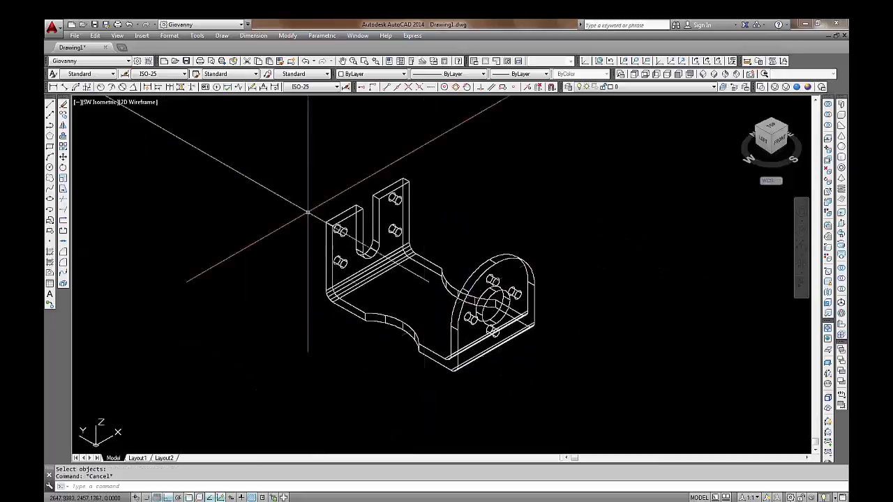
# Step: Switch the viewport visual style to Shaded to show the cut slot, scallops and flange holes
pyautogui.click(138, 102)
pyautogui.click(167, 167)
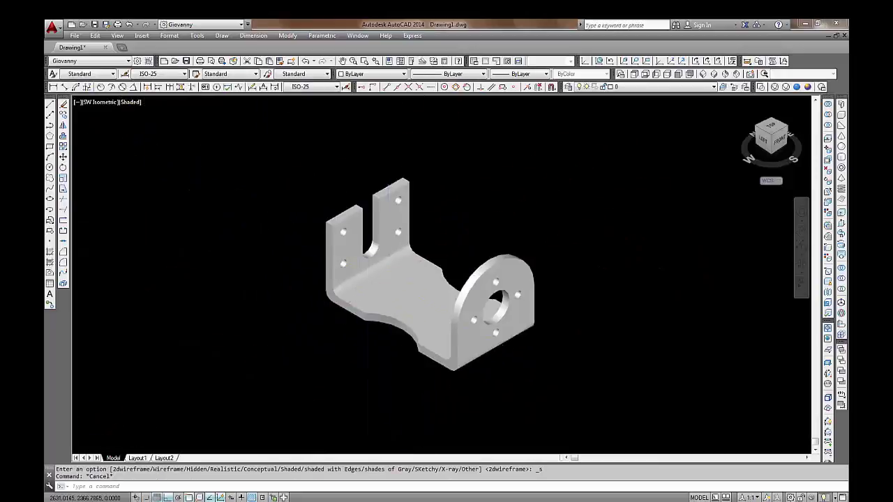
pyautogui.scroll(2, 447, 273)
pyautogui.scroll(2, 447, 272)
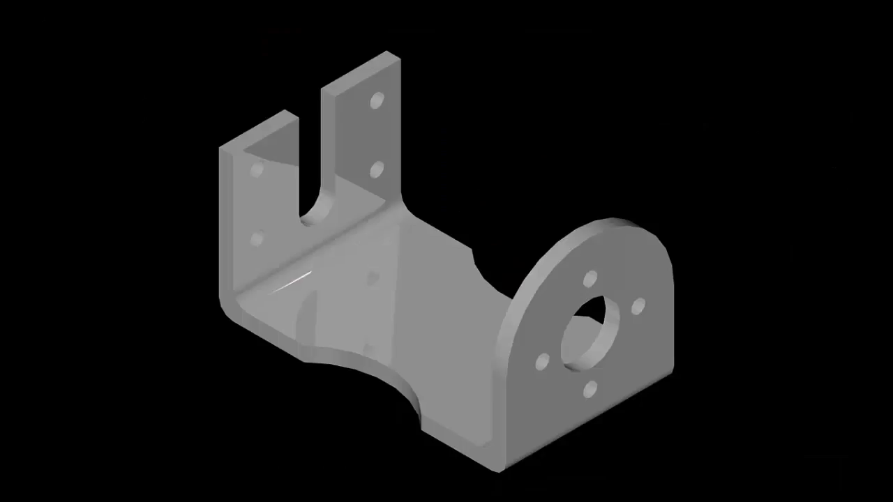